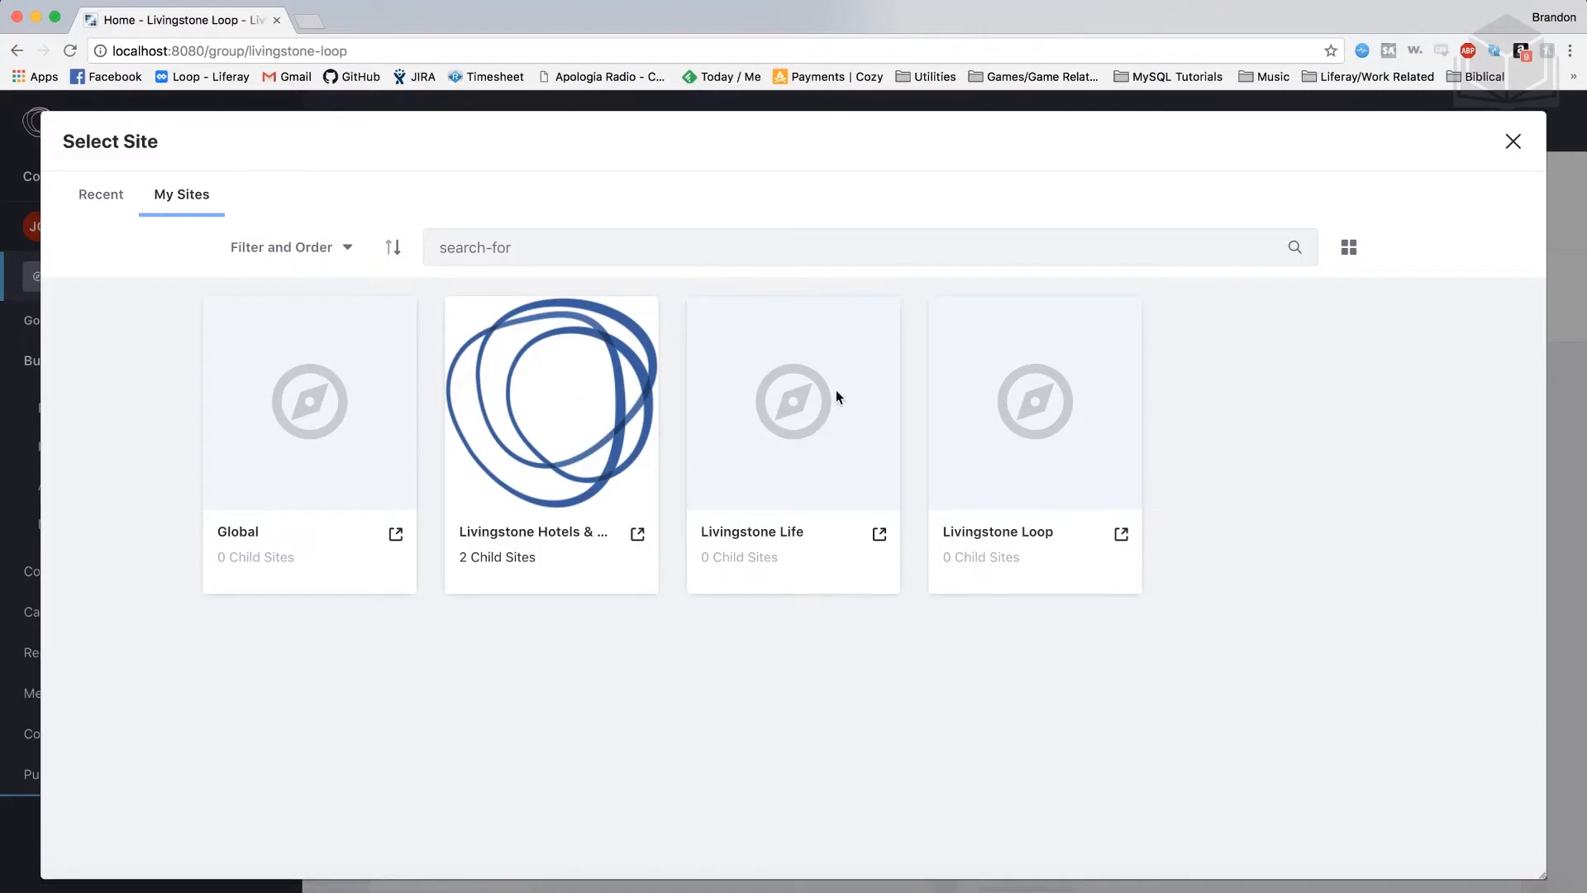
Switch to the Livingstone Life site and create a widget page named Home in the default menu.
{"action": "left_click", "coordinate": [789, 534]}
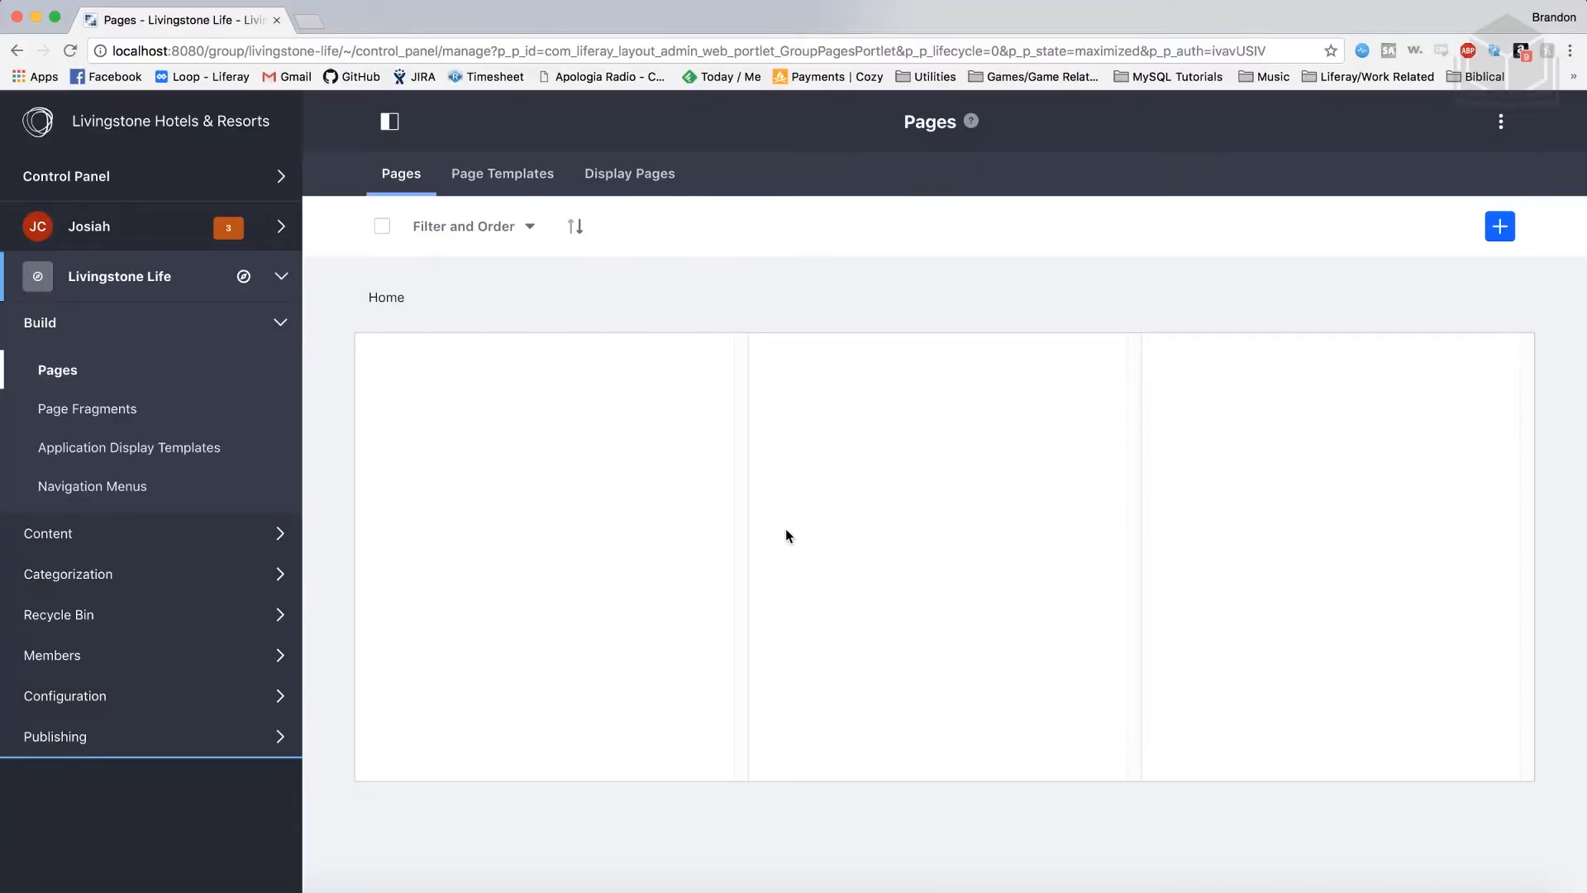
{"action": "left_click", "coordinate": [1498, 232]}
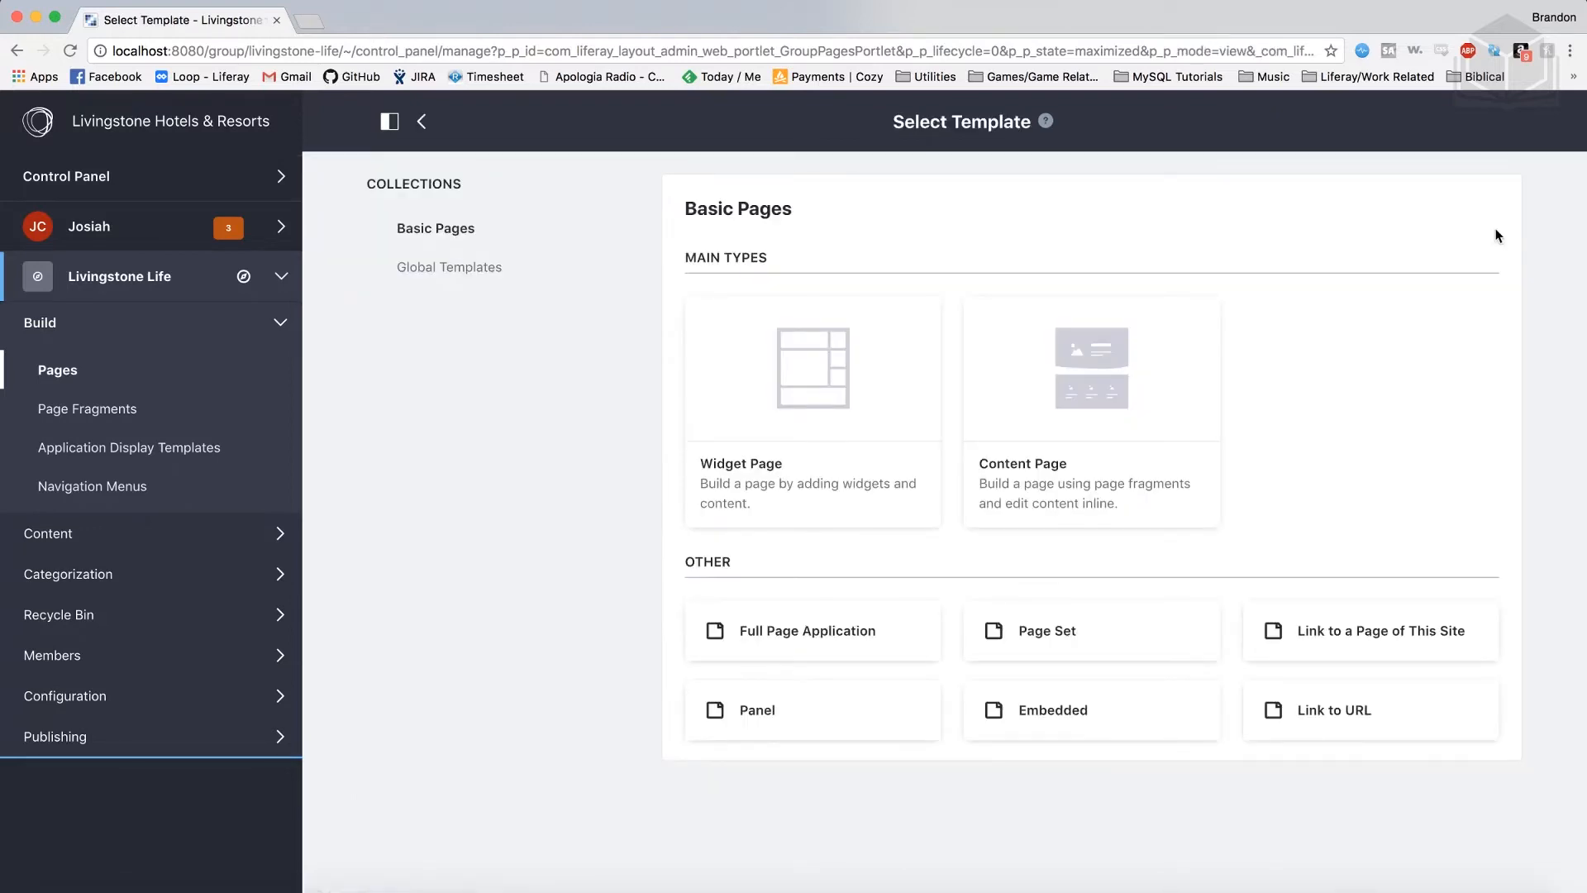
{"action": "left_click", "coordinate": [769, 471]}
{"action": "type", "text": "Home"}
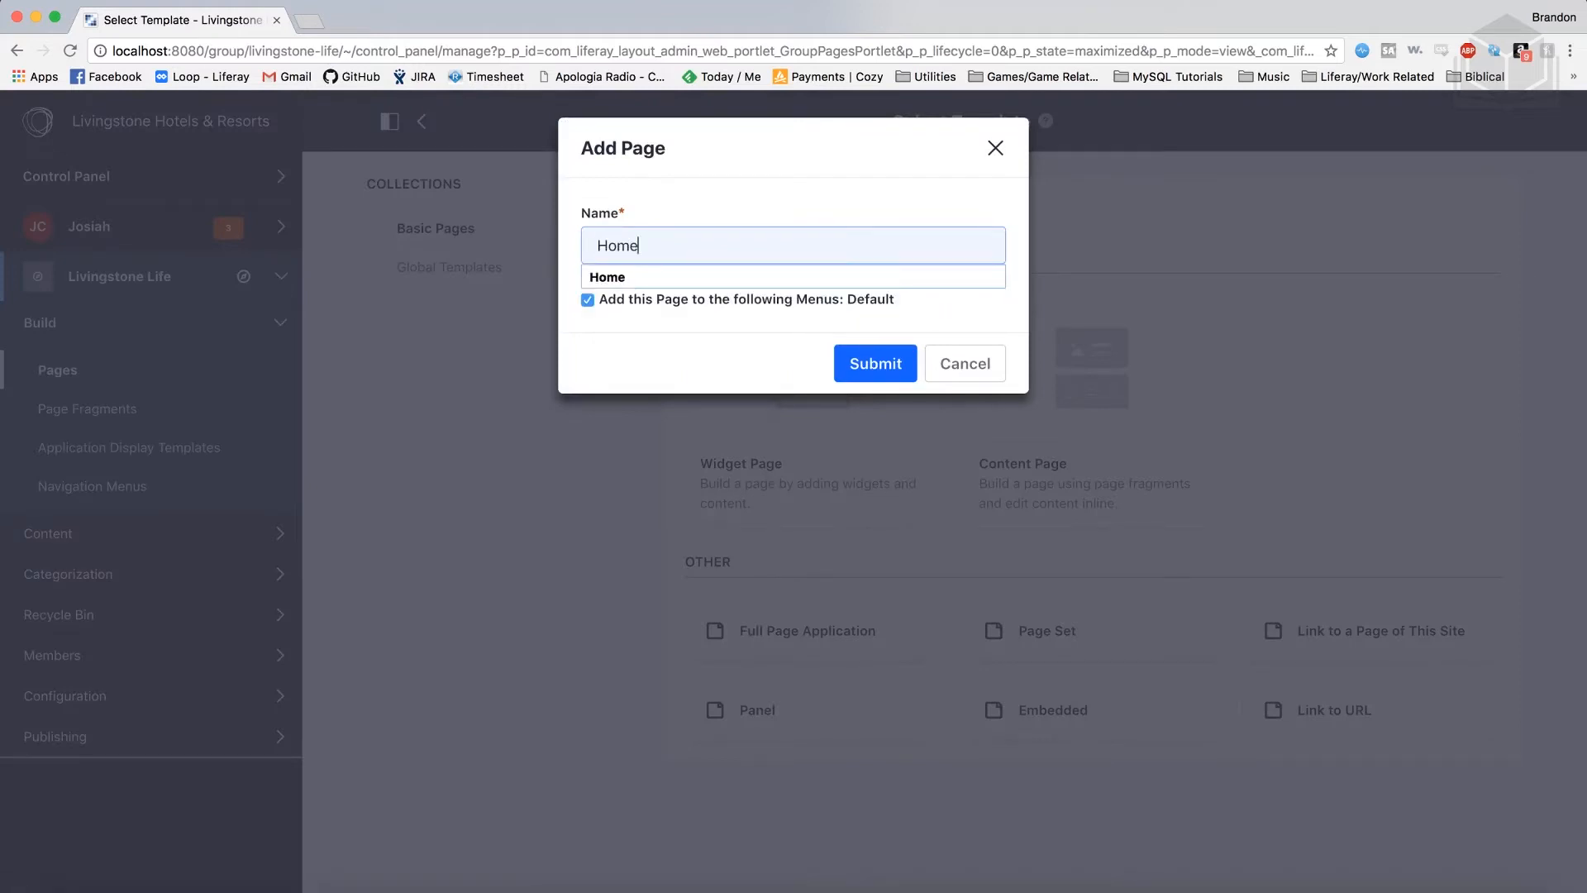
{"action": "left_click", "coordinate": [860, 369]}
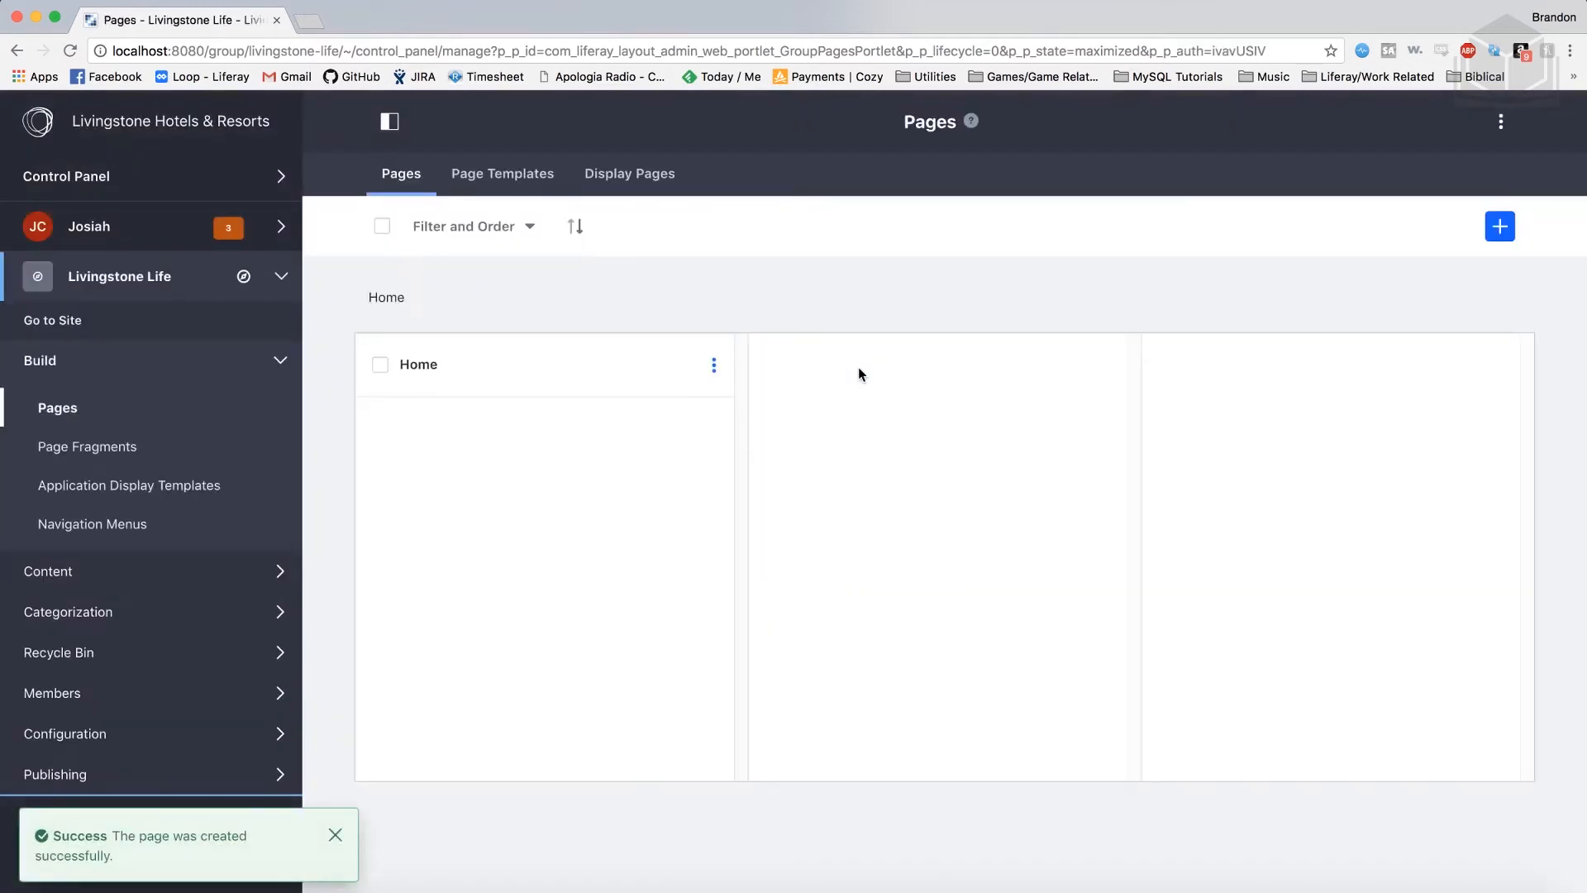
View the Home page and change its layout to 1 Column, saving the page configuration.
{"action": "left_click", "coordinate": [716, 369]}
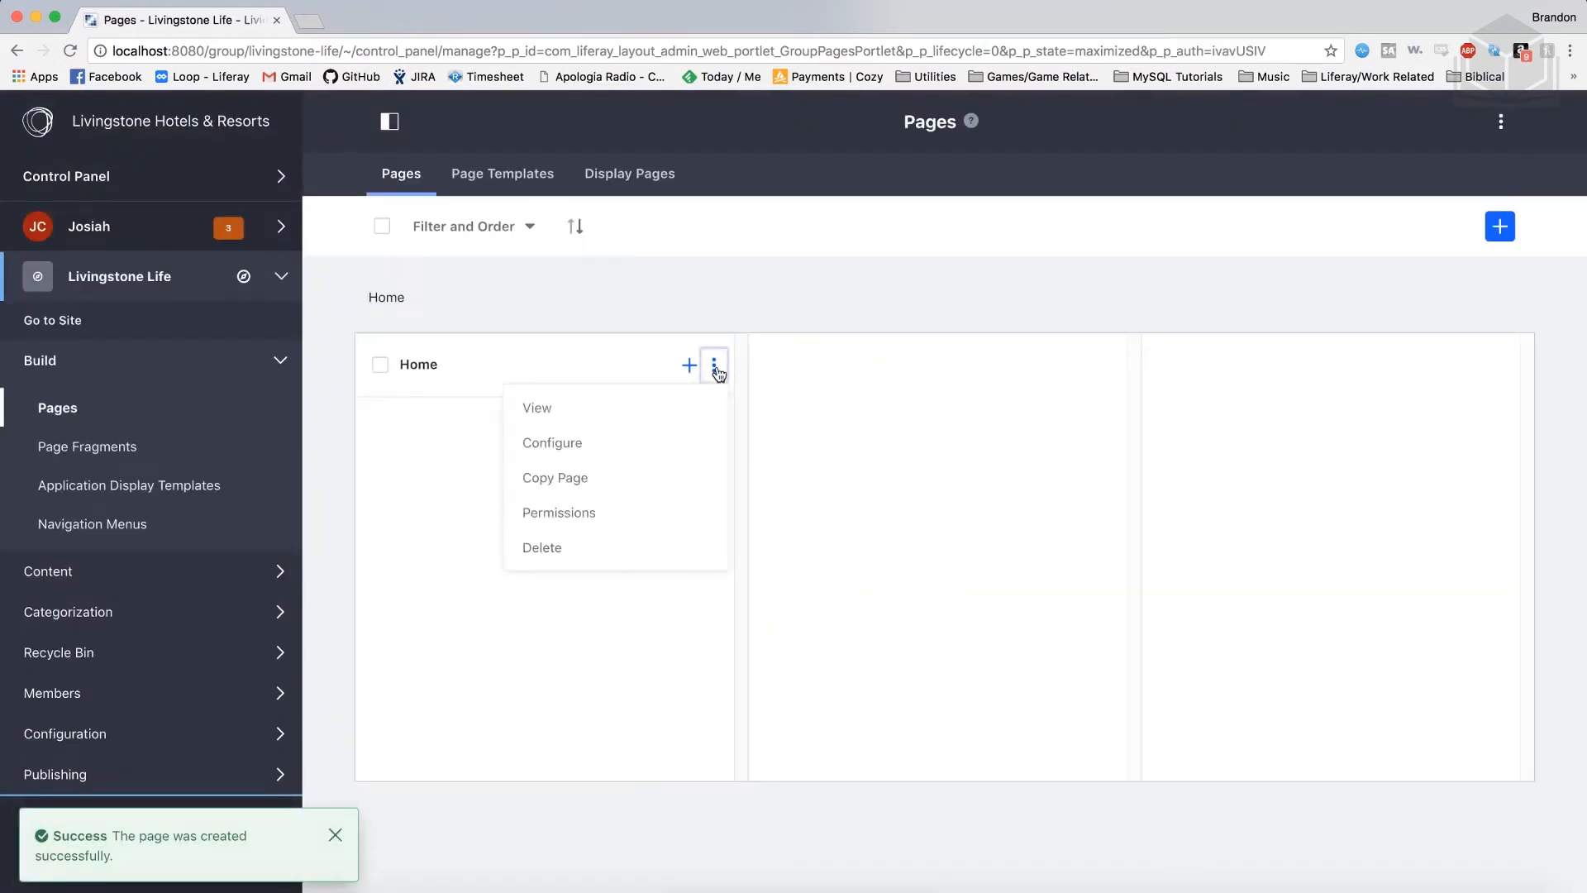
{"action": "left_click", "coordinate": [632, 413]}
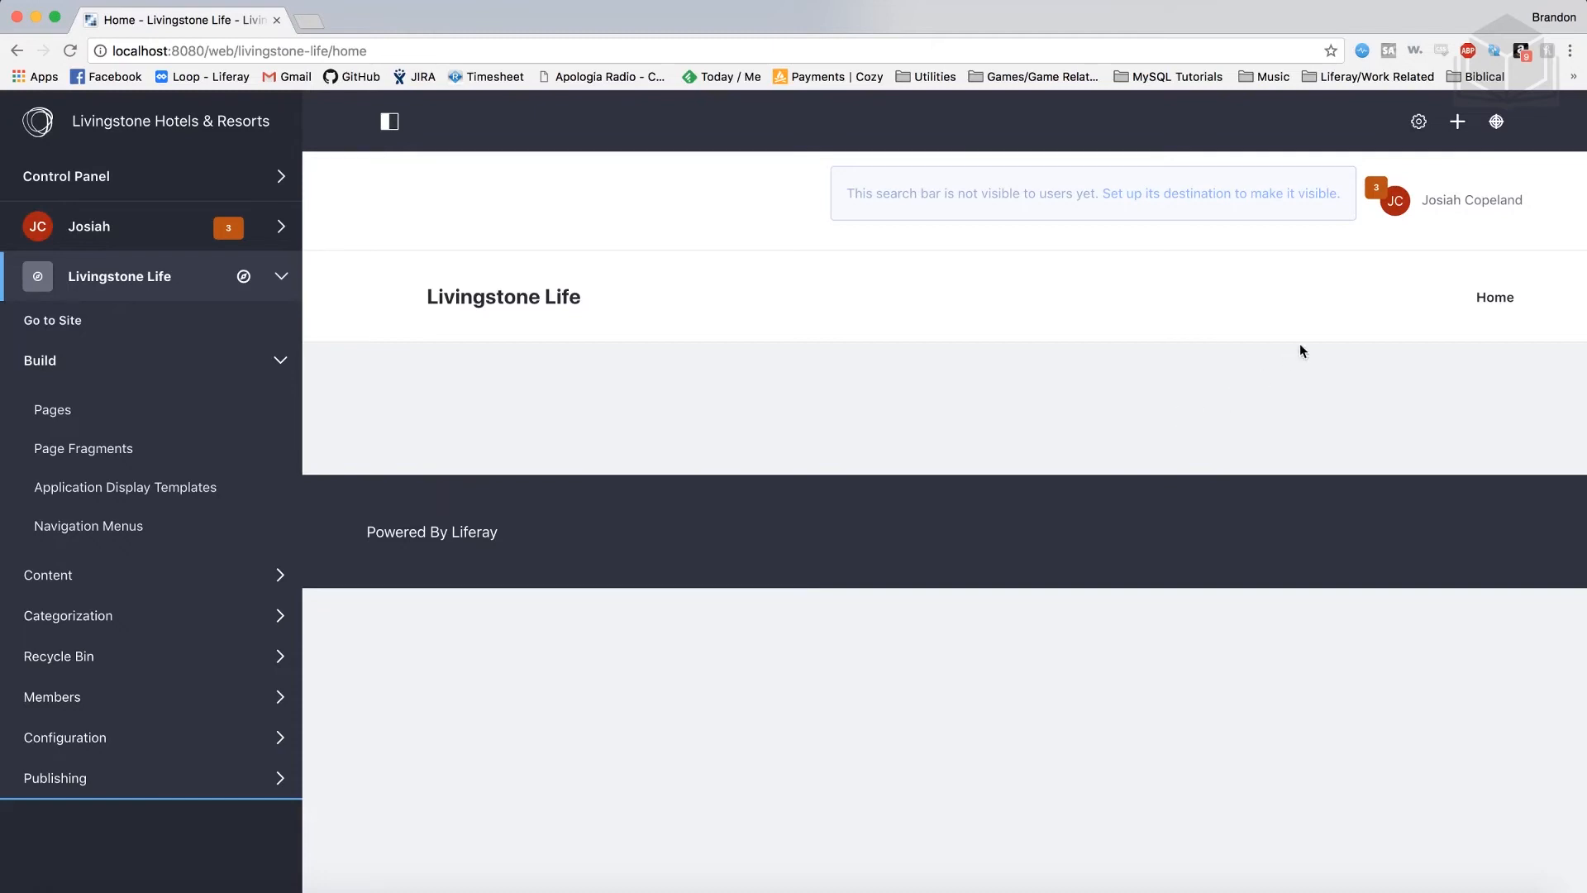
{"action": "left_click", "coordinate": [1418, 124]}
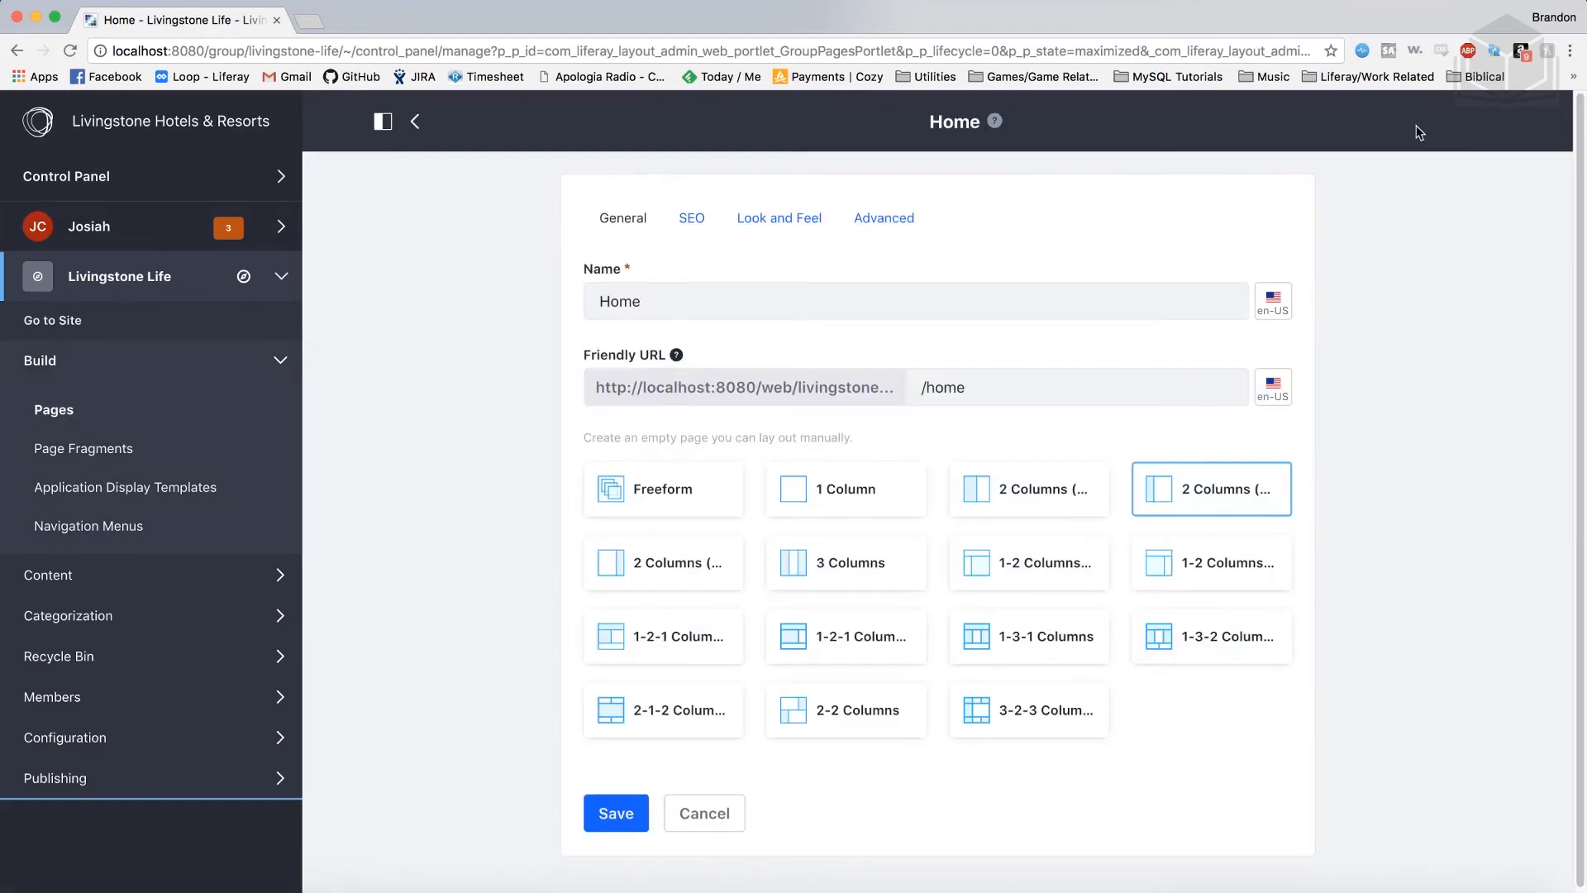
{"action": "left_click", "coordinate": [910, 505]}
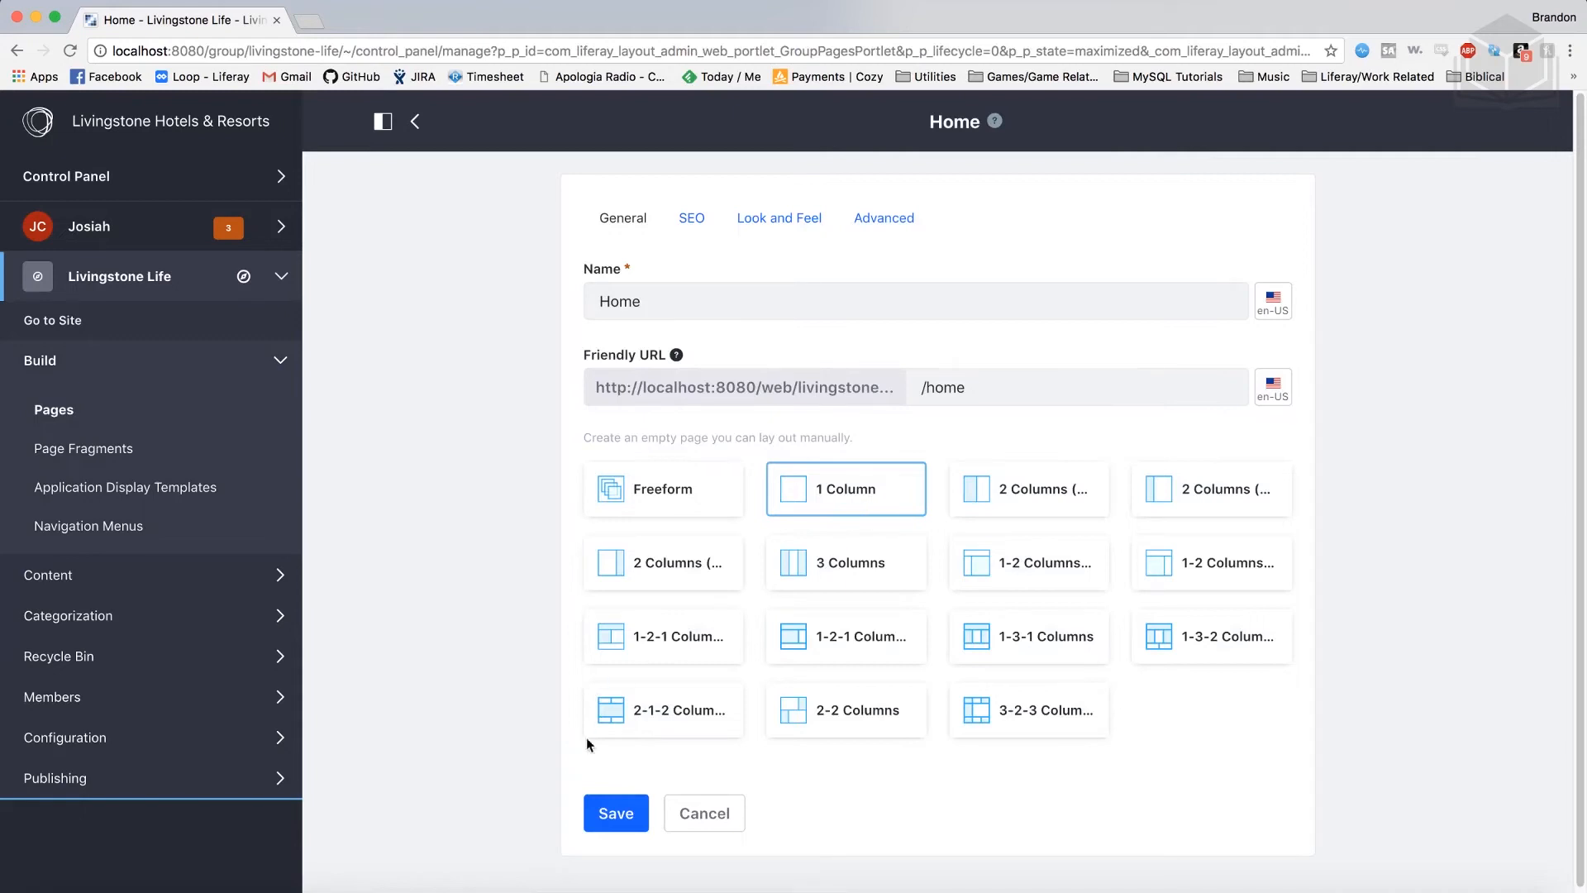
{"action": "left_click", "coordinate": [628, 814]}
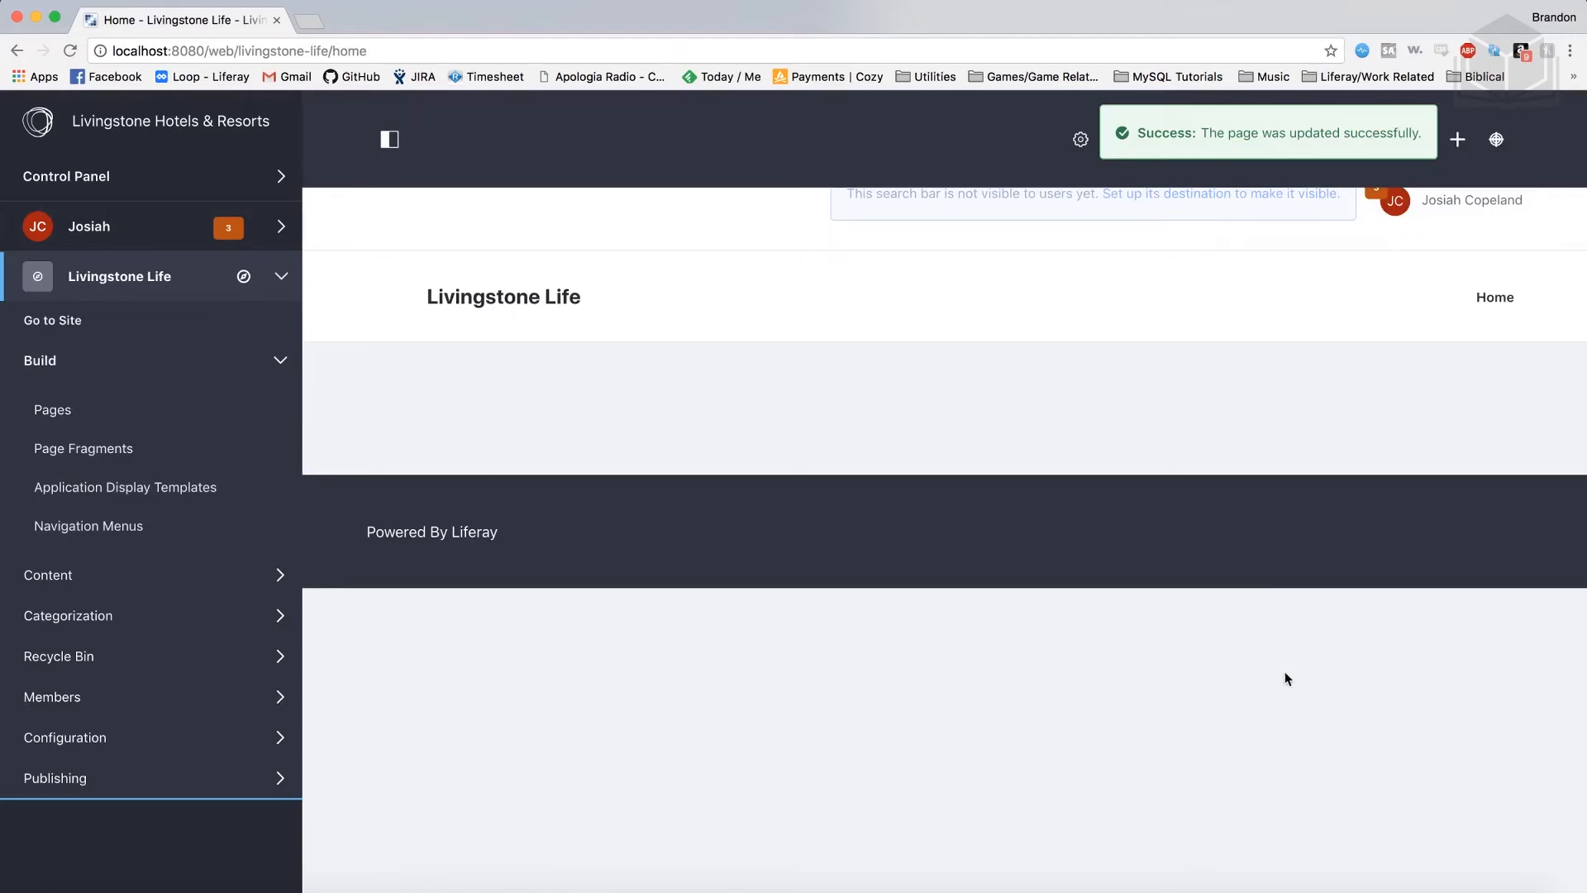
Place an Asset Publisher widget from the Highlighted widgets onto the Home page.
{"action": "left_click", "coordinate": [1457, 140]}
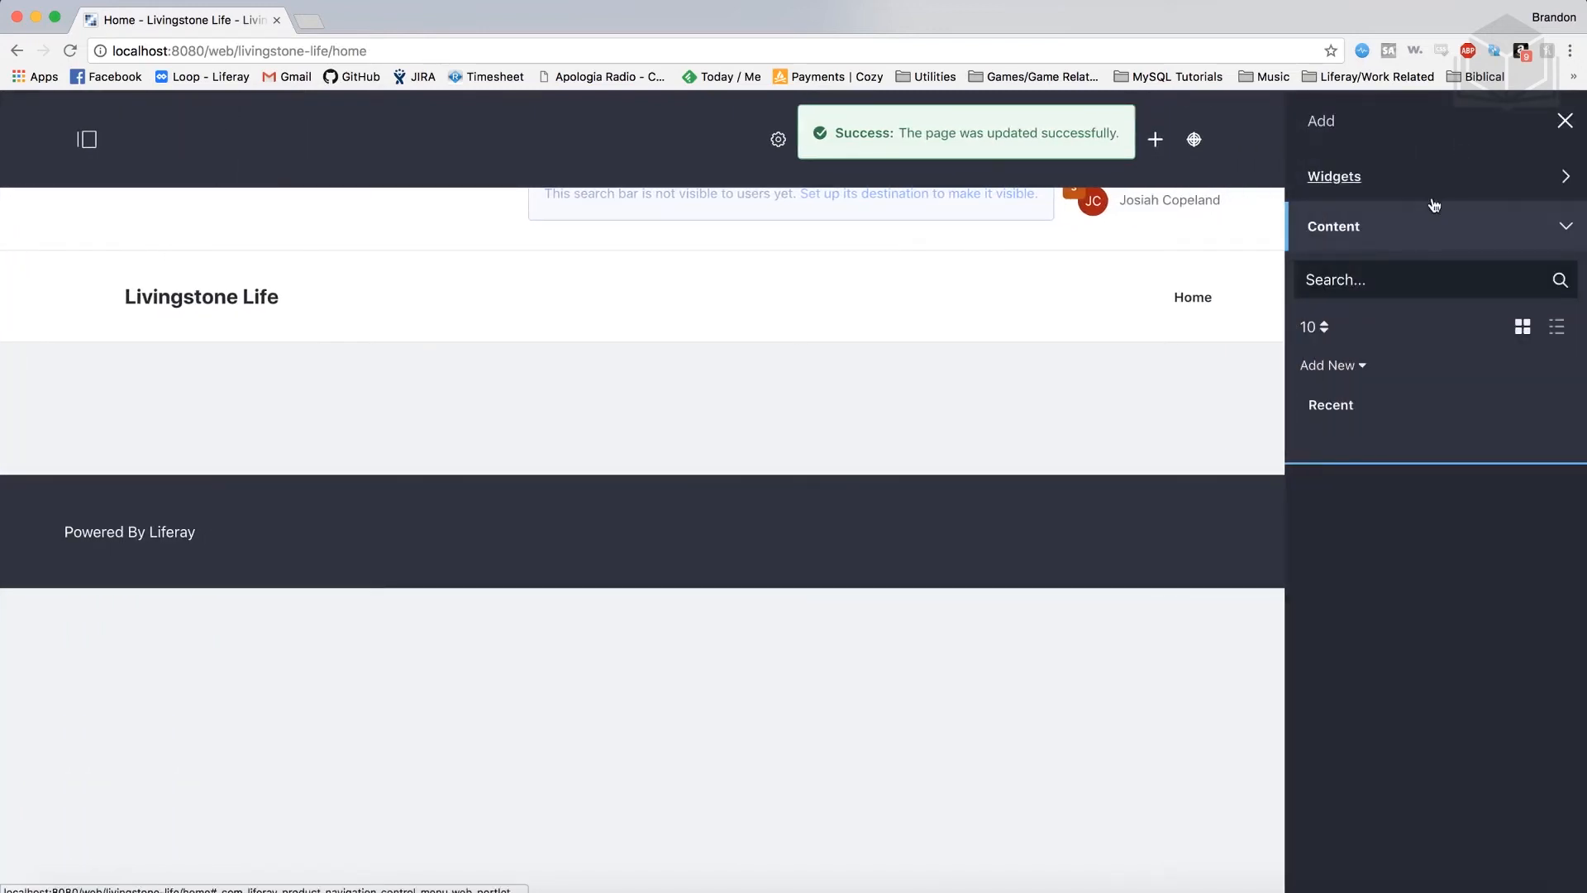
{"action": "left_click", "coordinate": [1395, 193]}
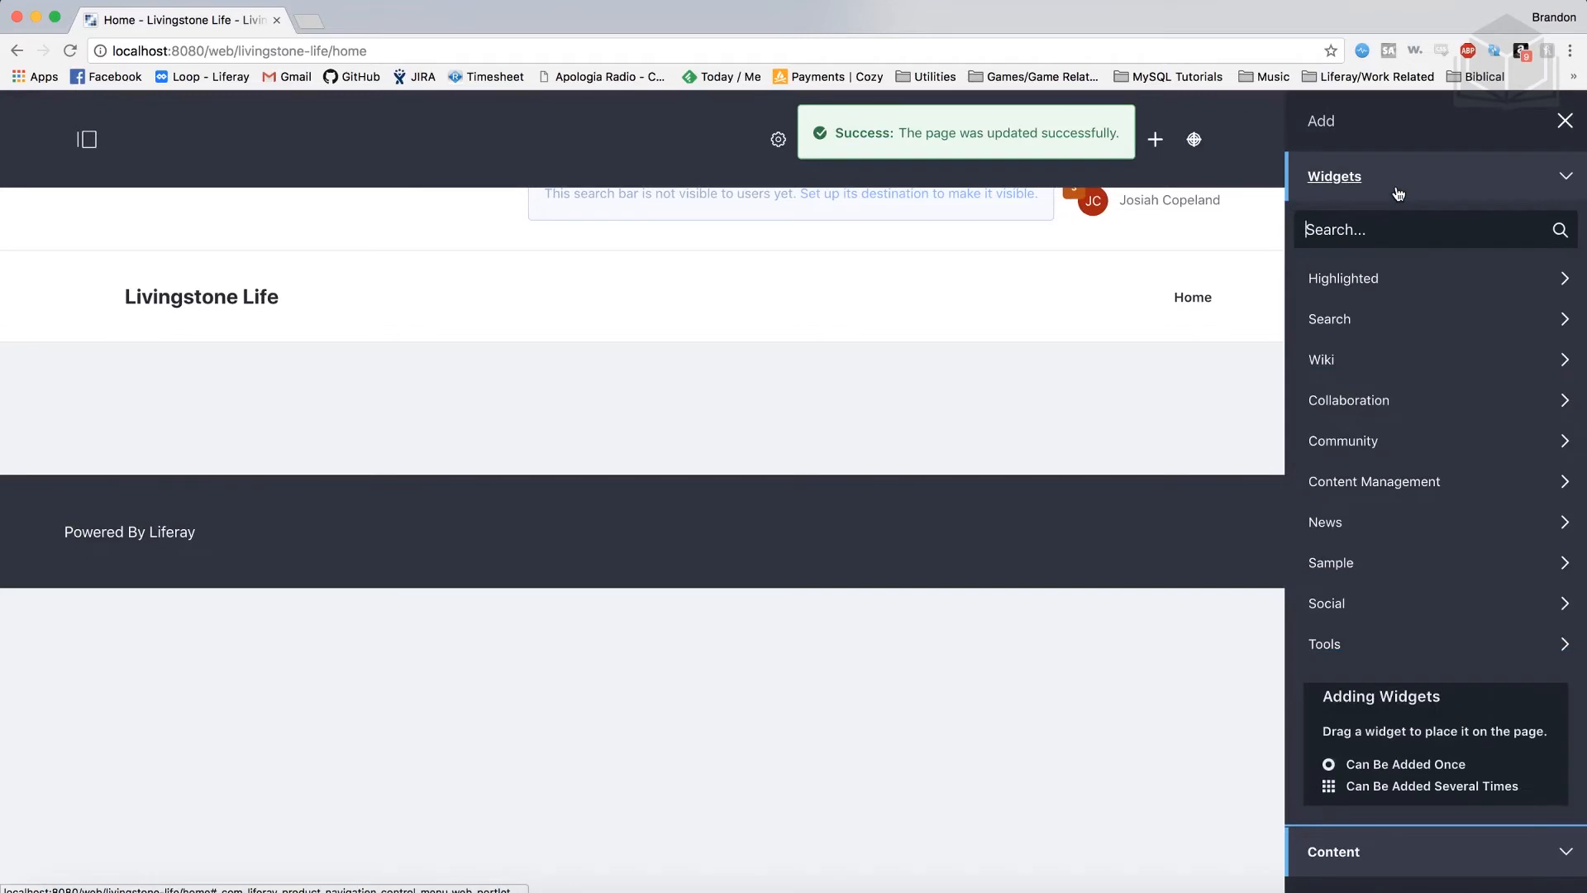
{"action": "left_click", "coordinate": [1403, 285]}
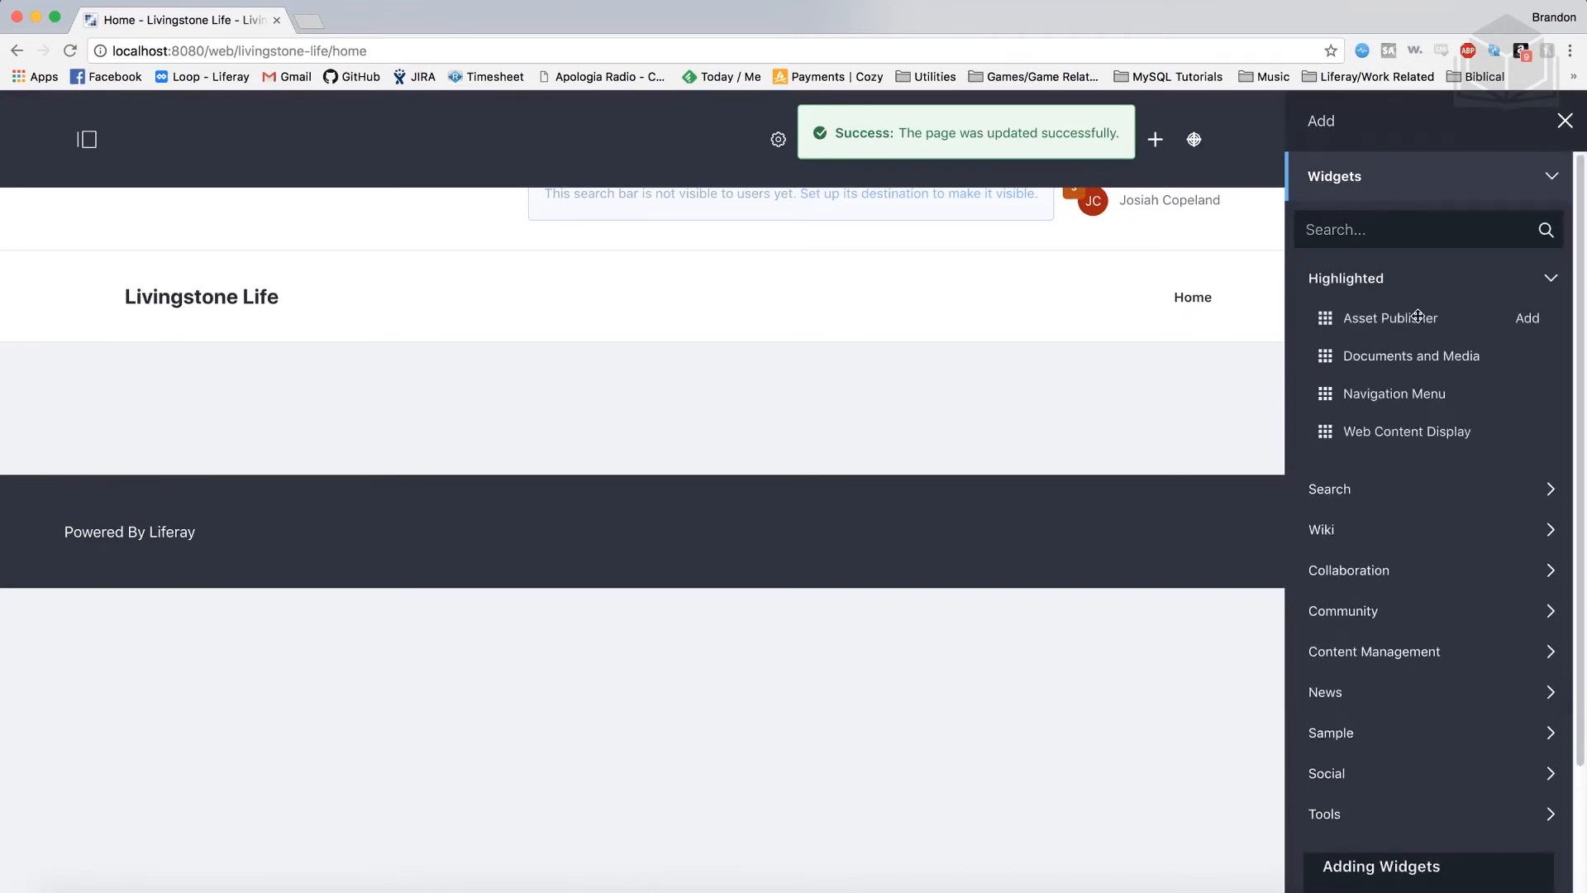
{"action": "left_click_drag", "start_coordinate": [1415, 319], "coordinate": [1020, 379]}
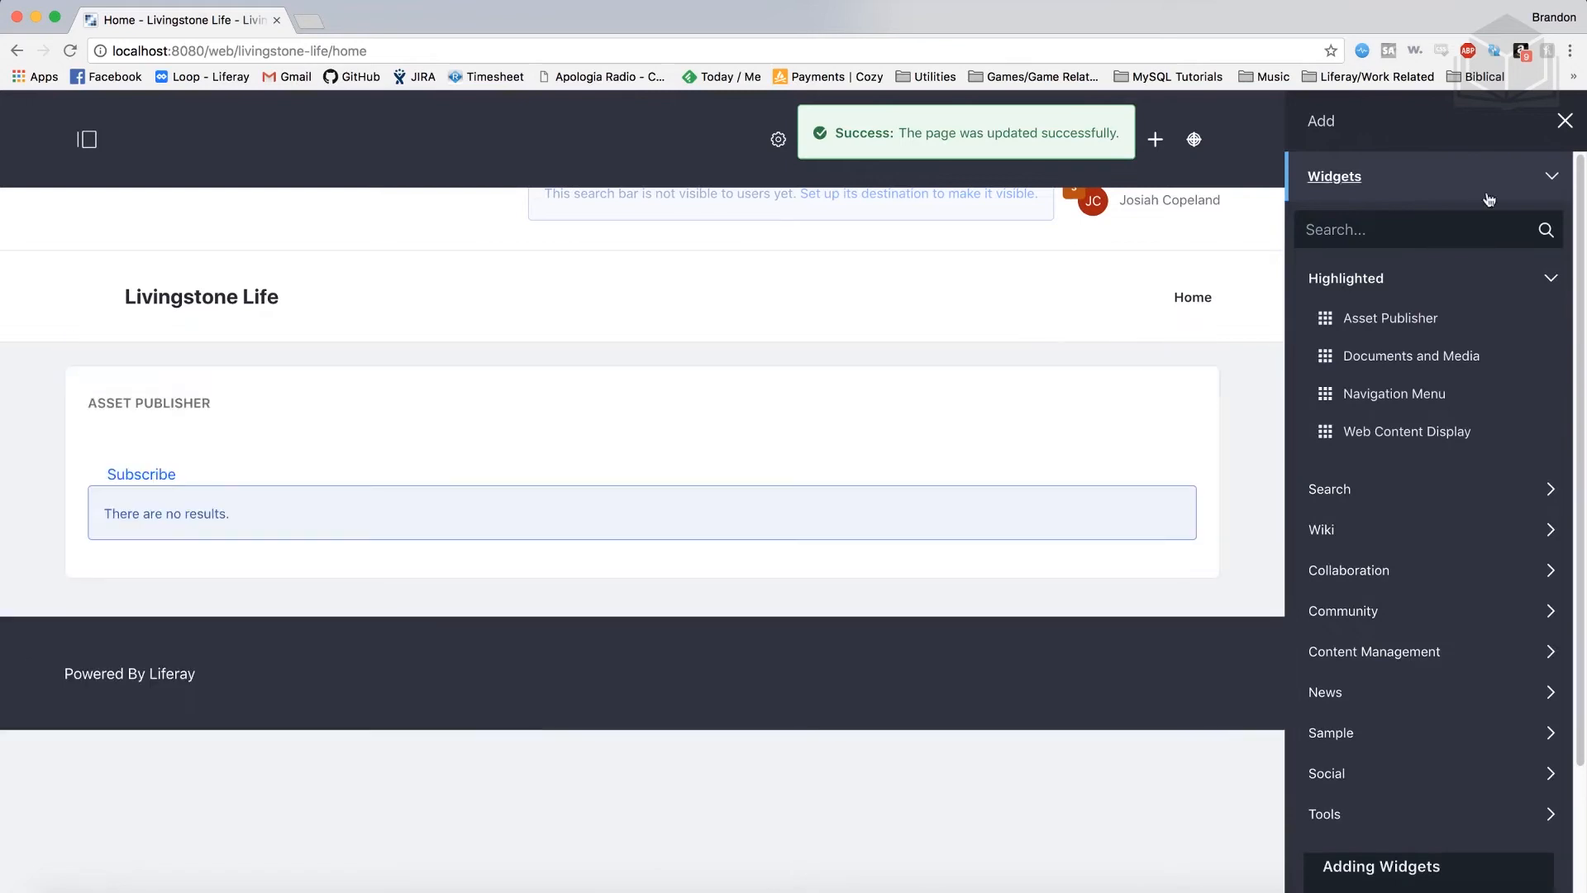
{"action": "left_click", "coordinate": [1564, 122]}
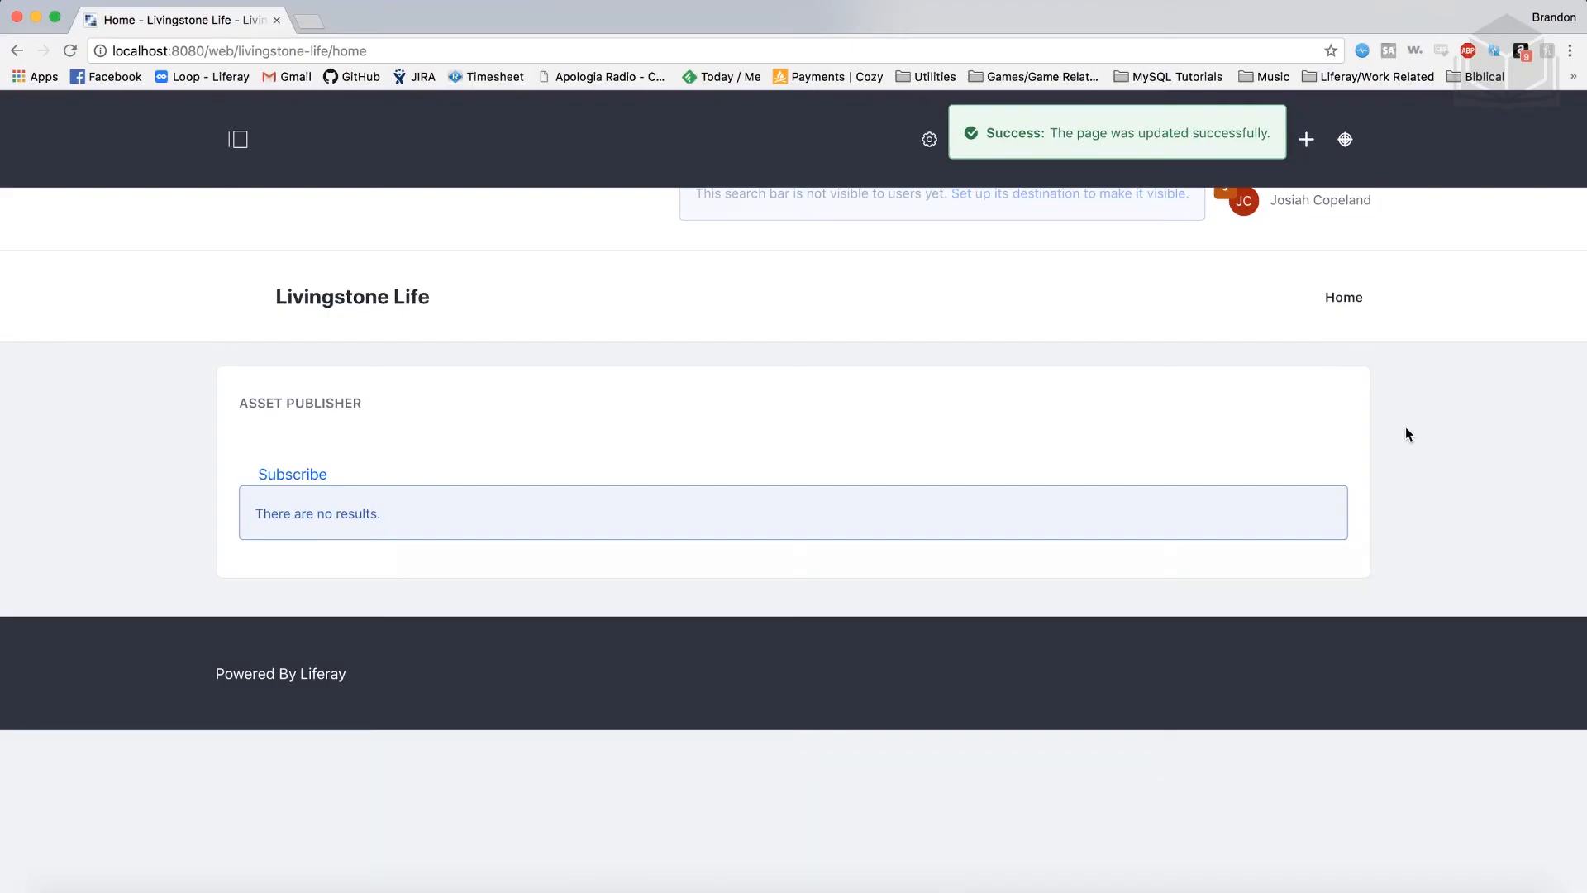
Configure the Asset Publisher's source with Blogs Entry as the asset type, keeping dynamic asset selection.
{"action": "mouse_move", "coordinate": [1355, 366]}
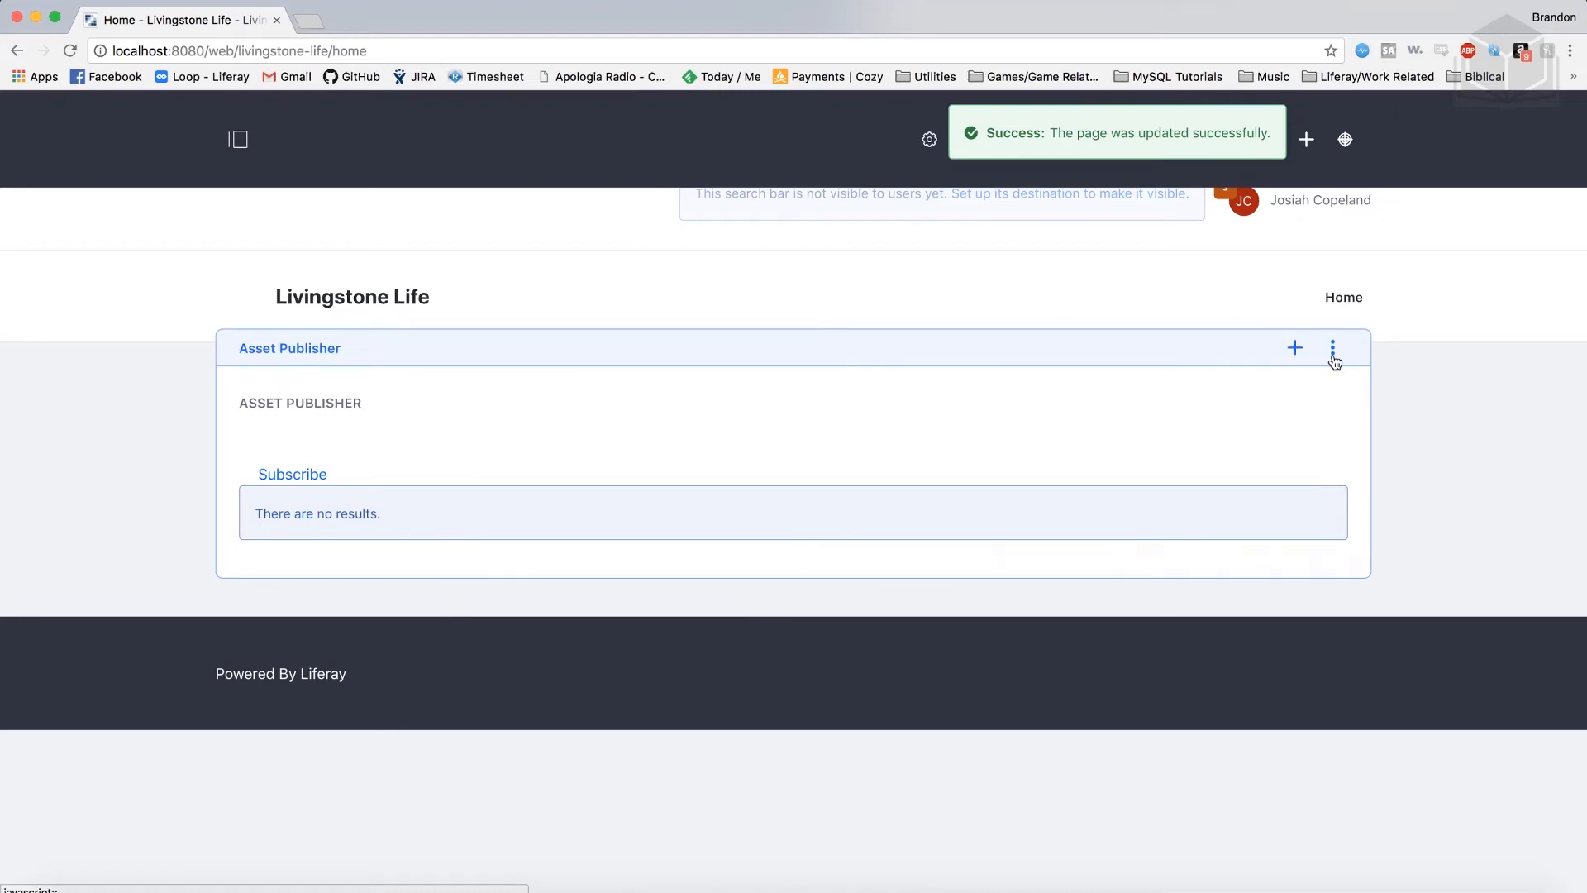
{"action": "left_click", "coordinate": [1332, 351]}
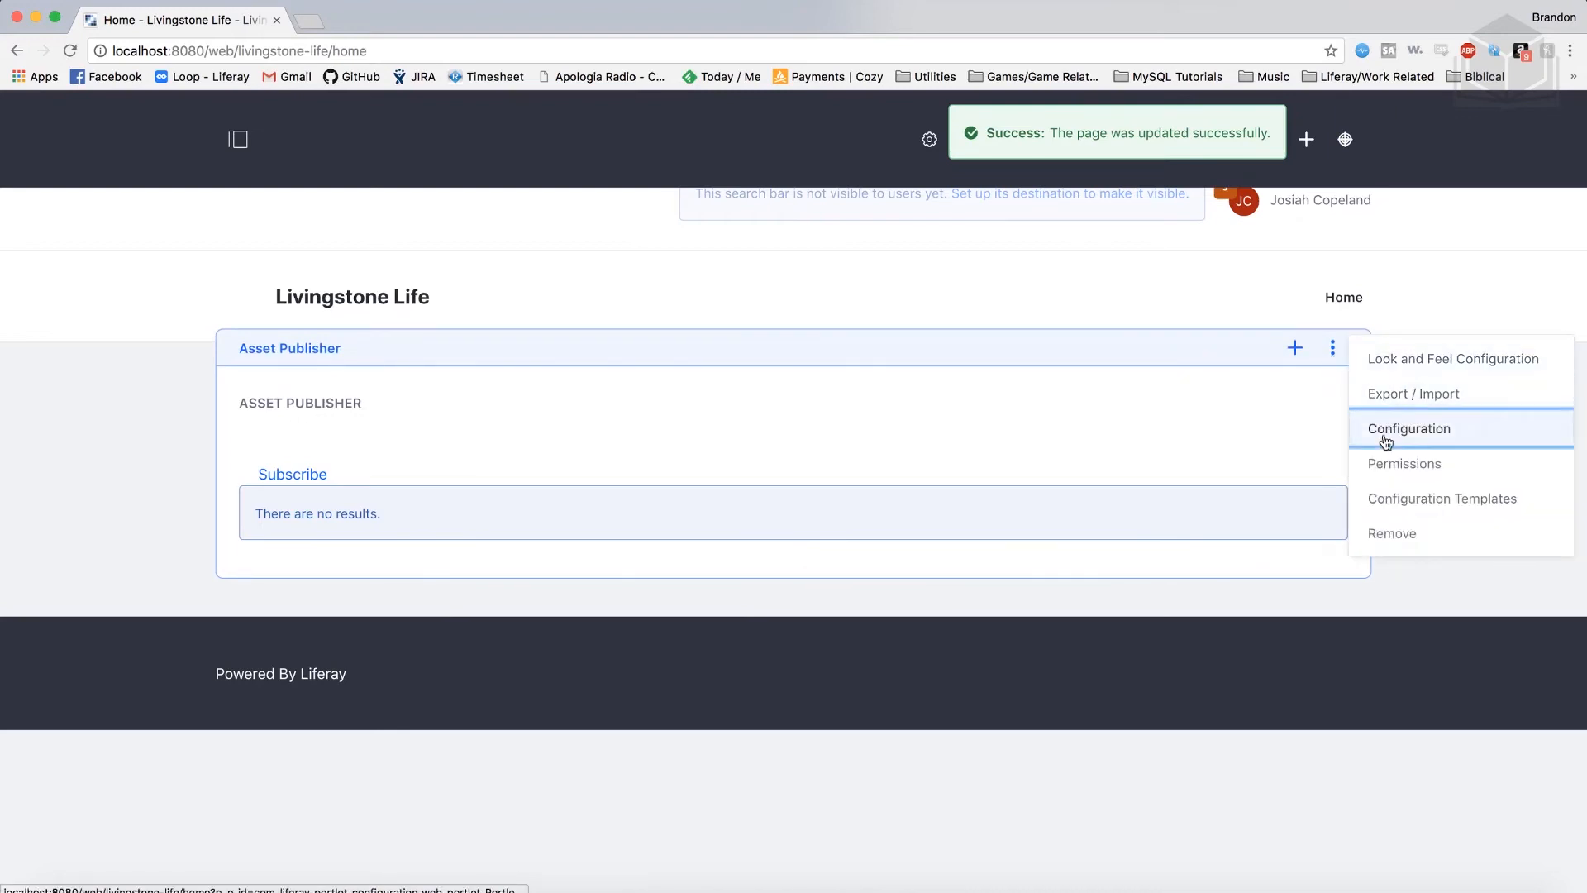
{"action": "left_click", "coordinate": [1465, 436]}
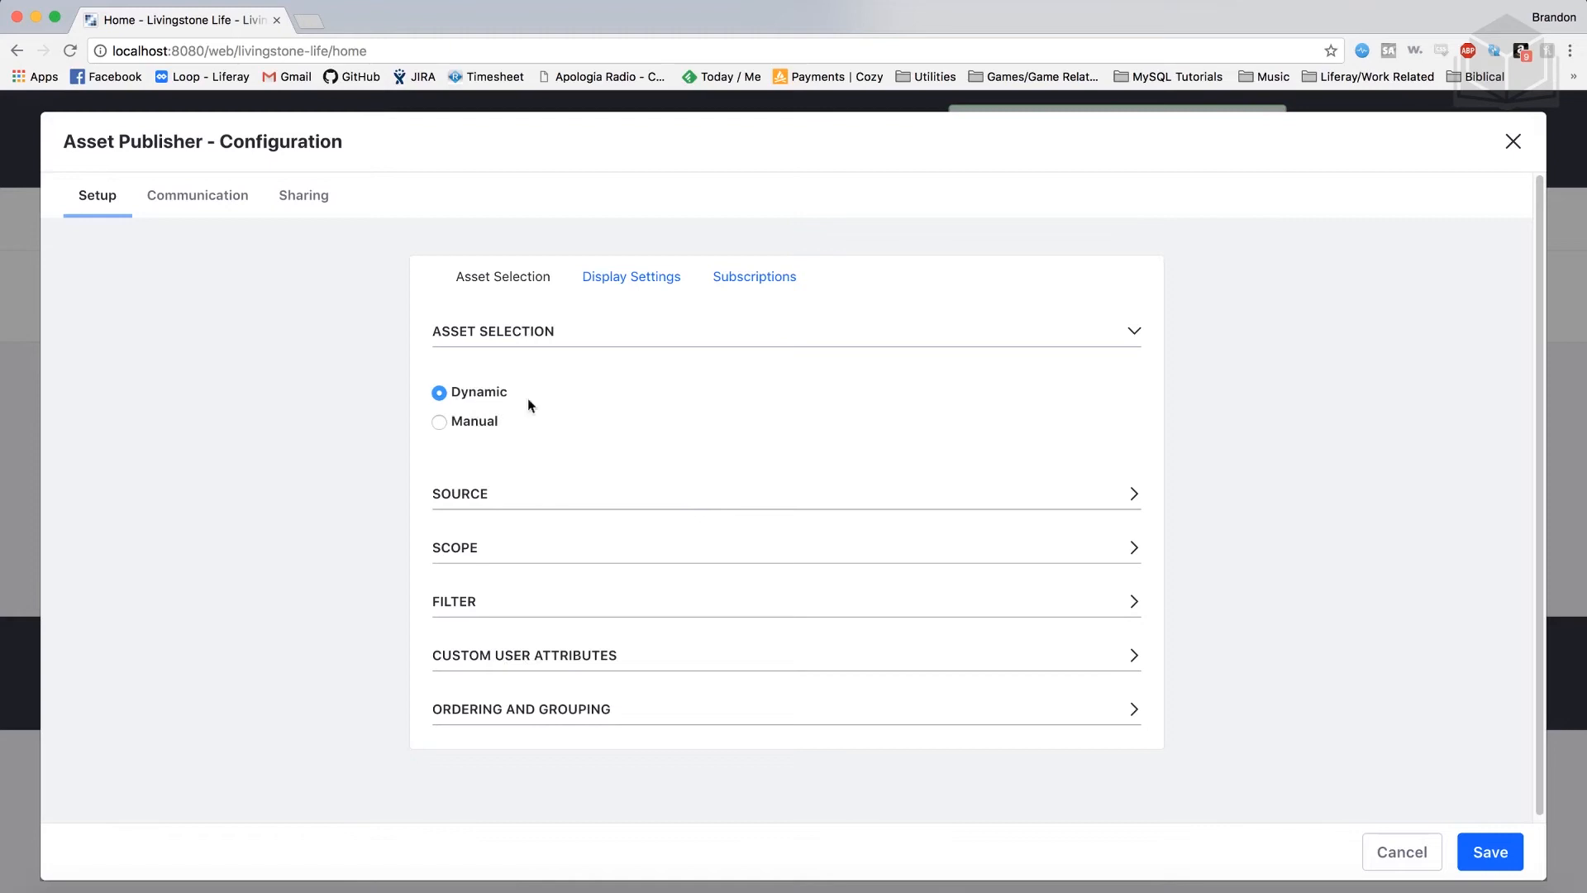
{"action": "left_click", "coordinate": [598, 502]}
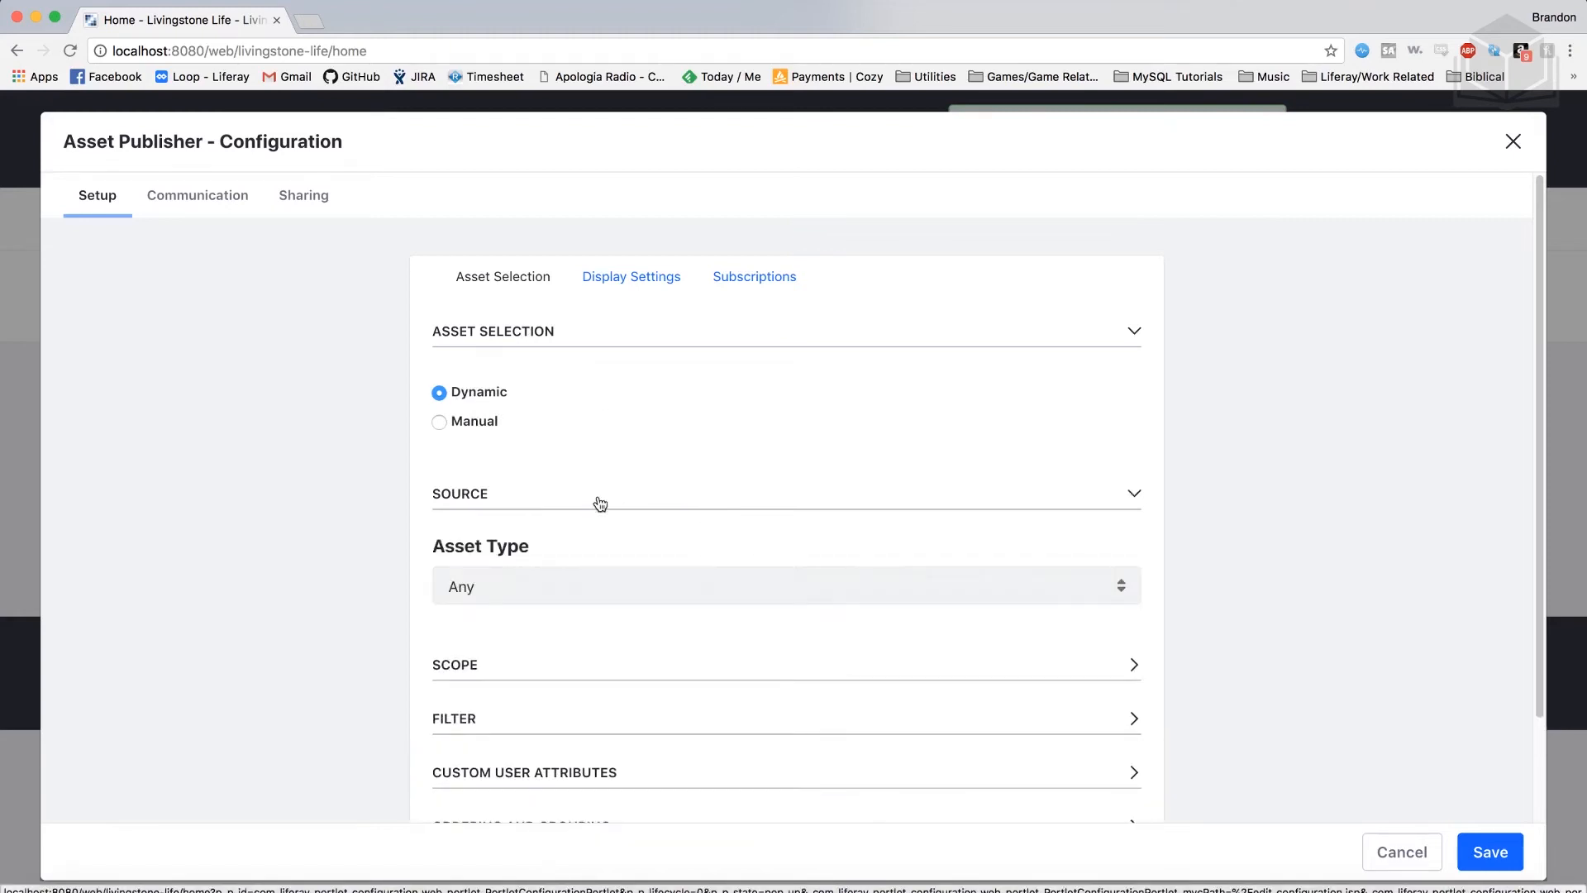
{"action": "left_click", "coordinate": [607, 594]}
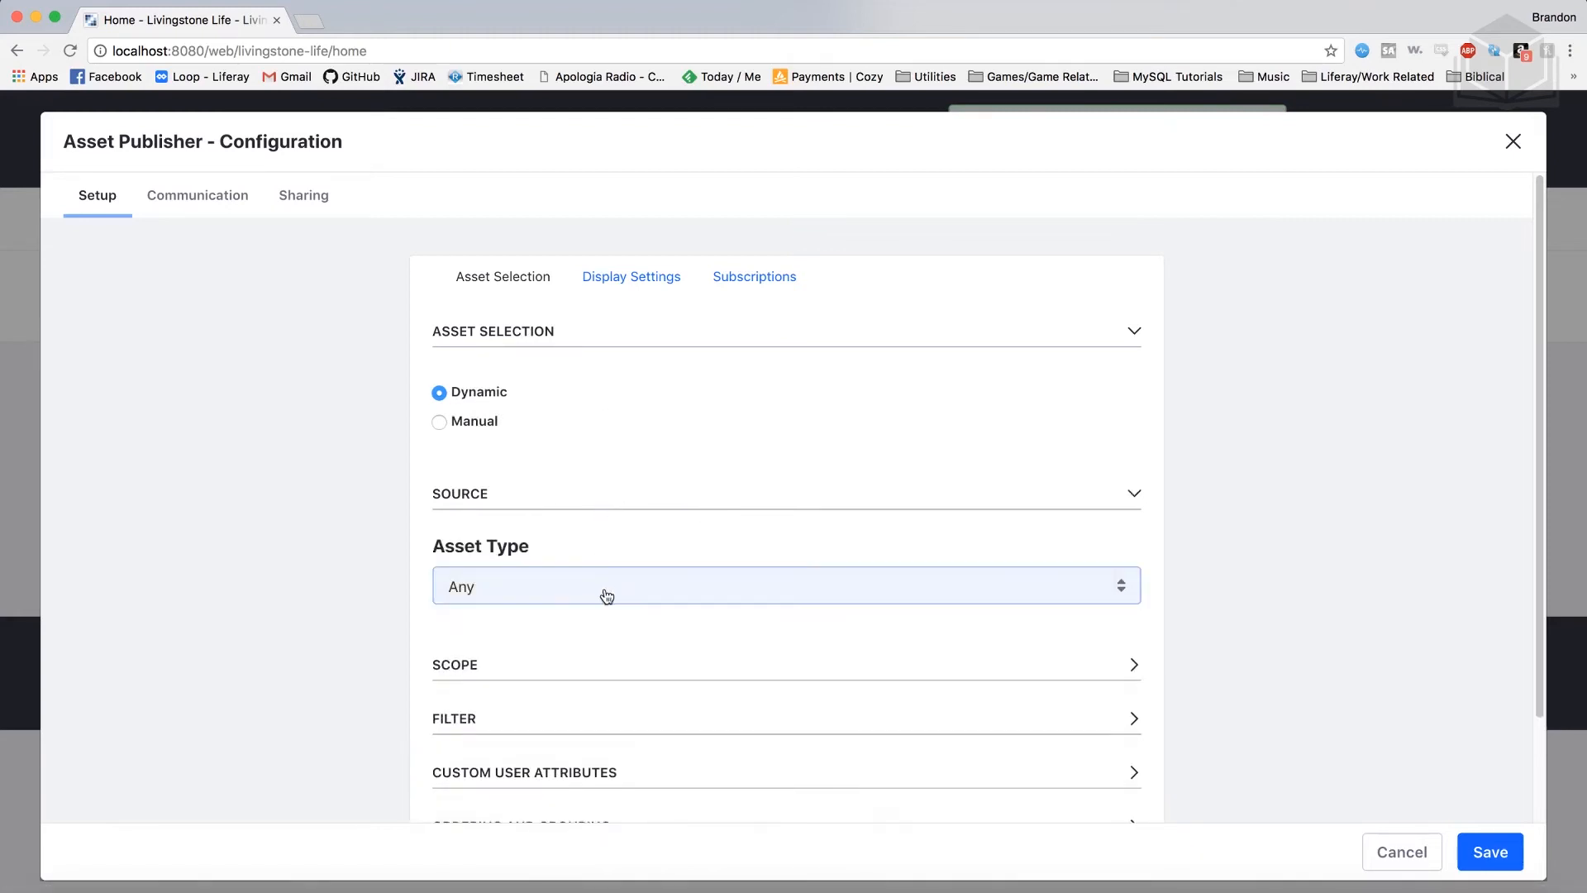
{"action": "left_click", "coordinate": [542, 581]}
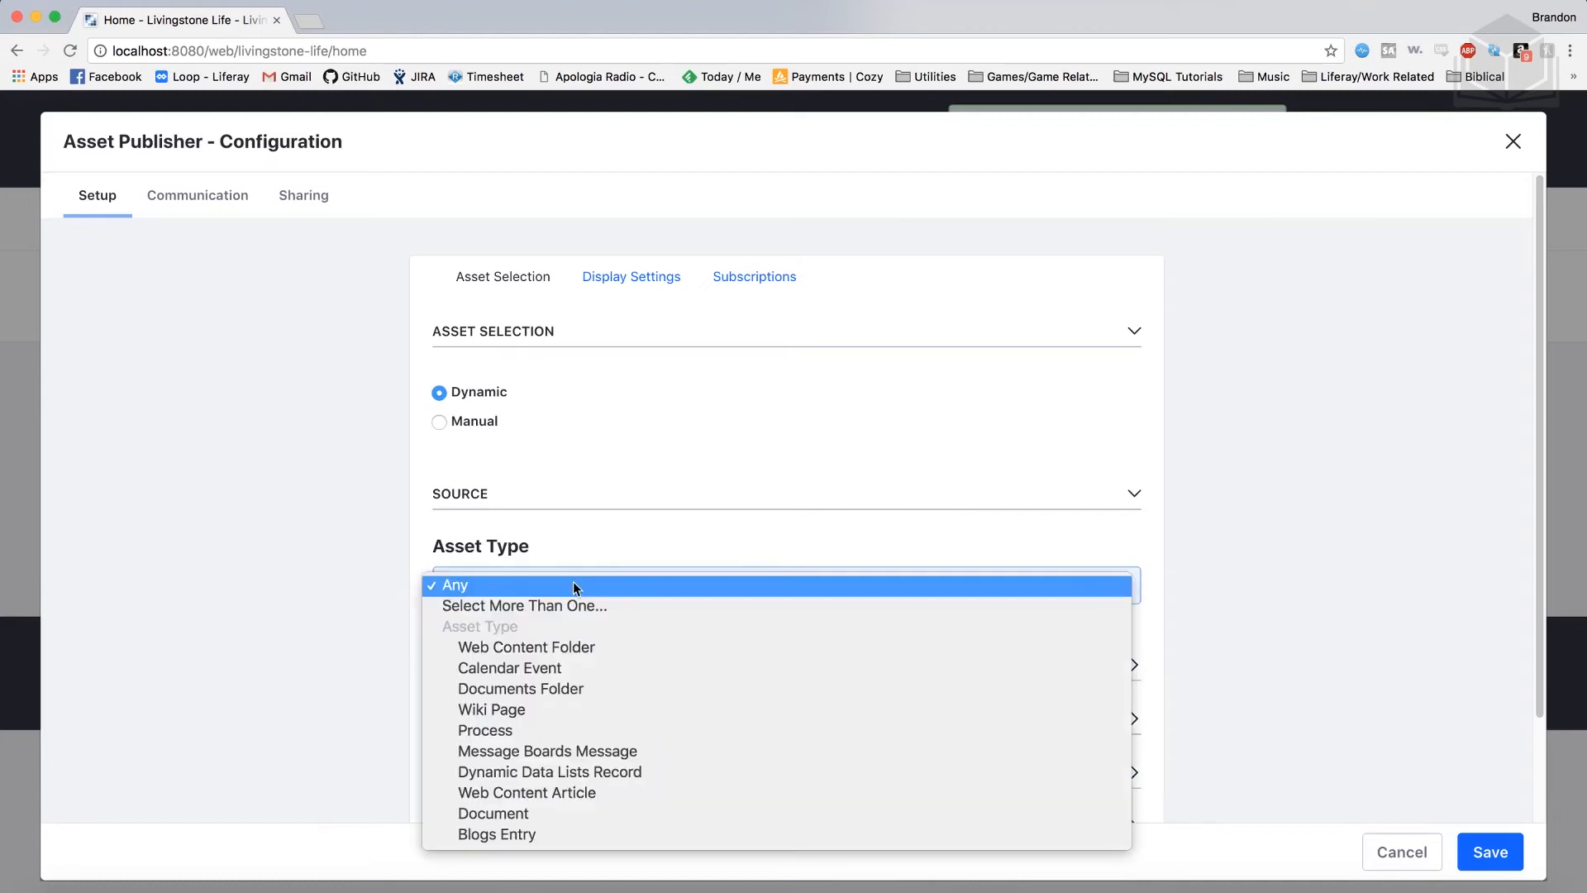
{"action": "left_click", "coordinate": [552, 837]}
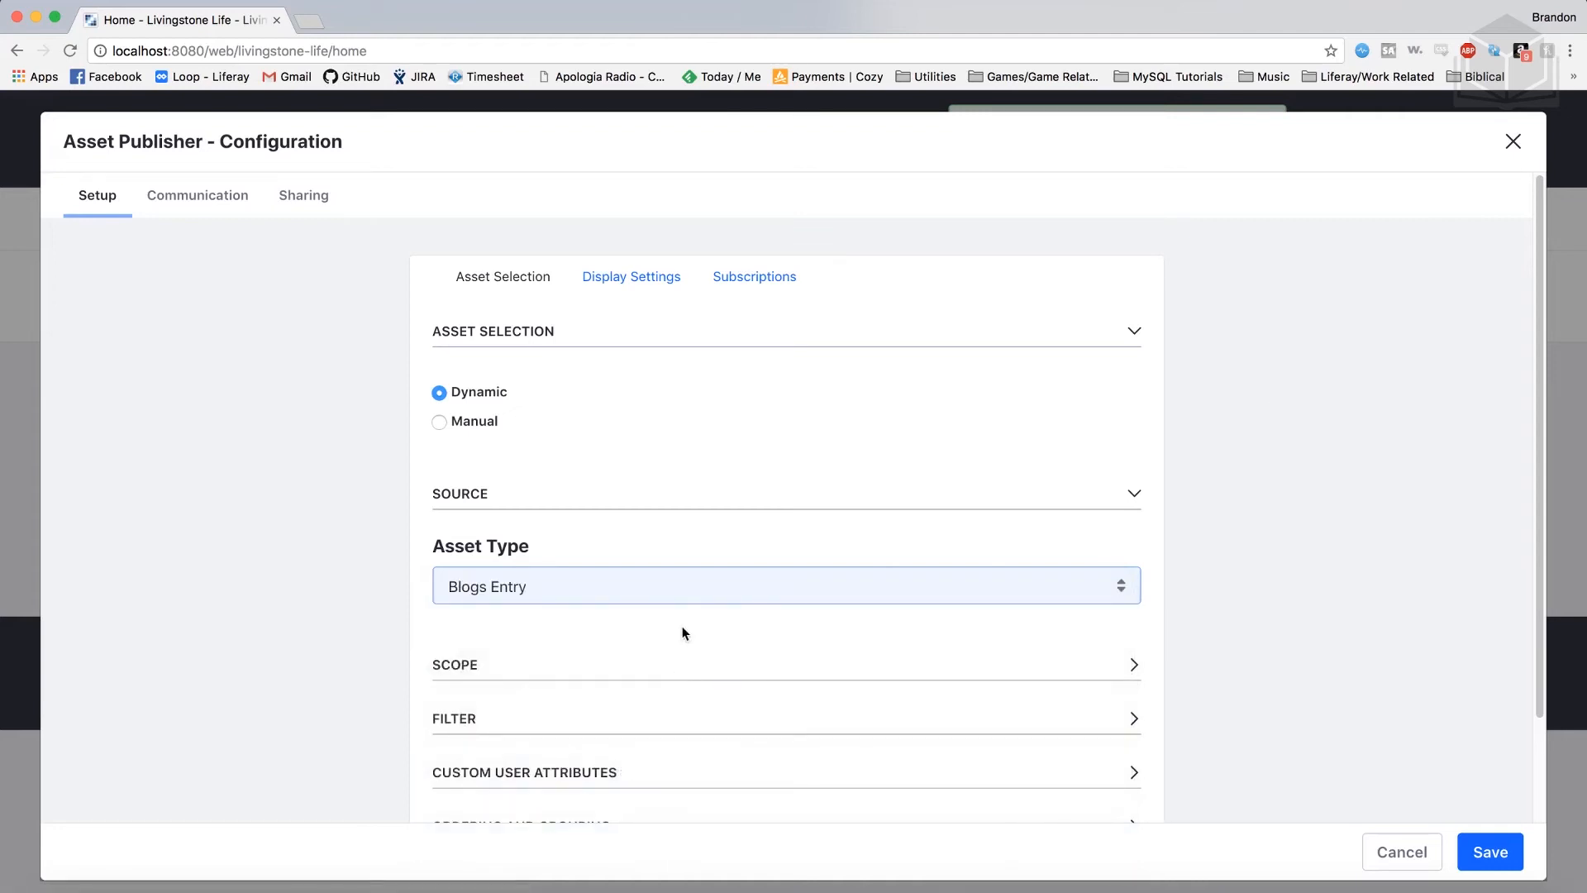
Order the Asset Publisher's assets by Publish Date and save the setup.
{"action": "scroll", "coordinate": [682, 627], "scroll_direction": "down", "scroll_amount": 3}
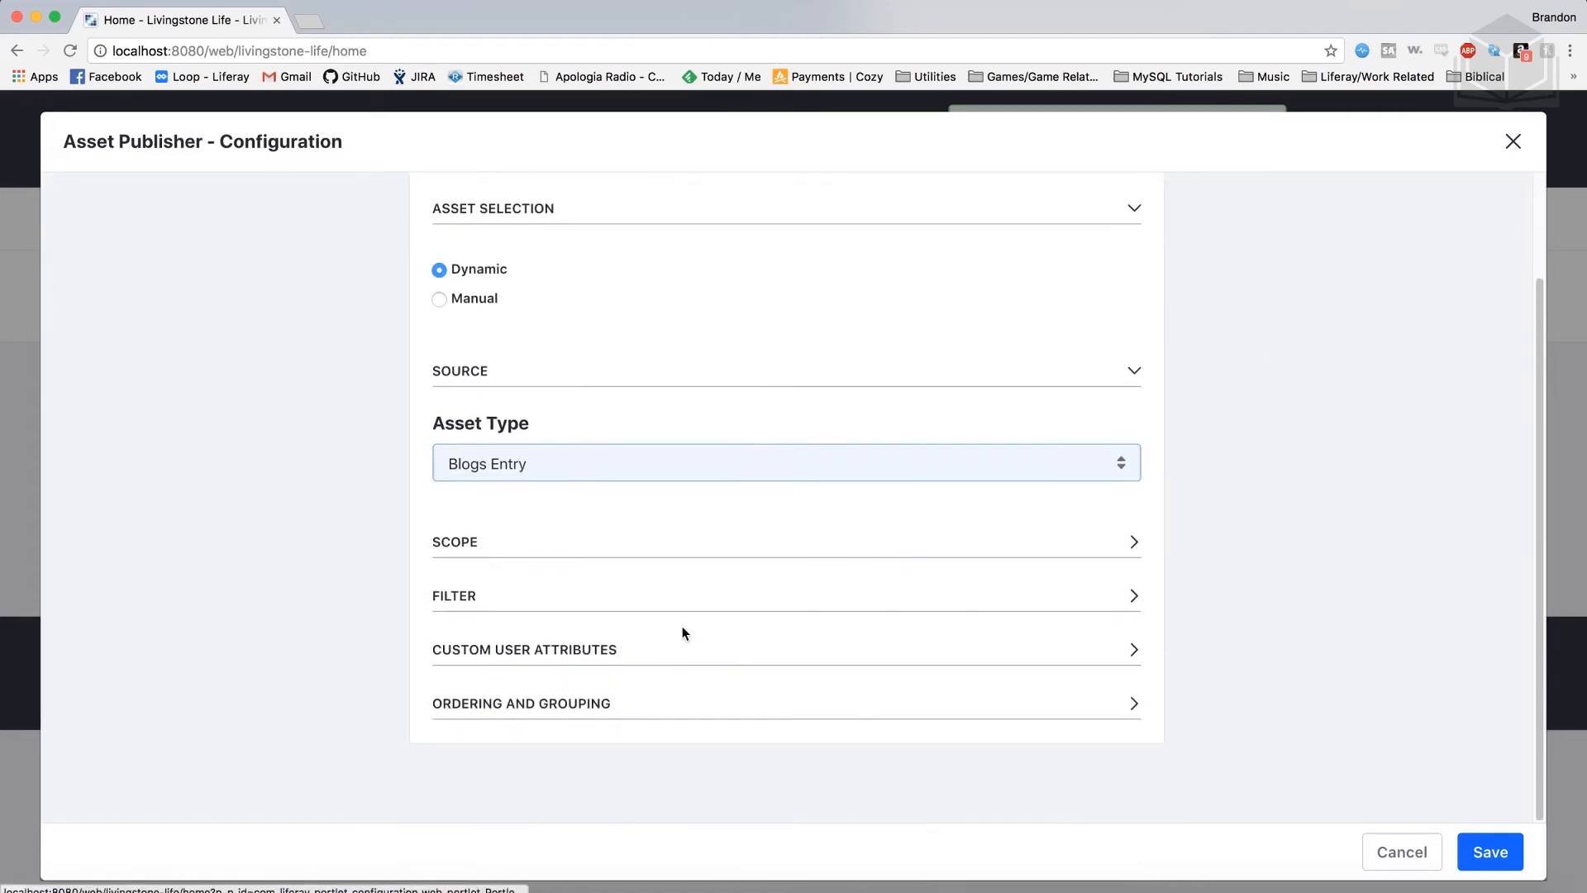
{"action": "left_click", "coordinate": [665, 701]}
{"action": "scroll", "coordinate": [665, 700], "scroll_direction": "down", "scroll_amount": 1}
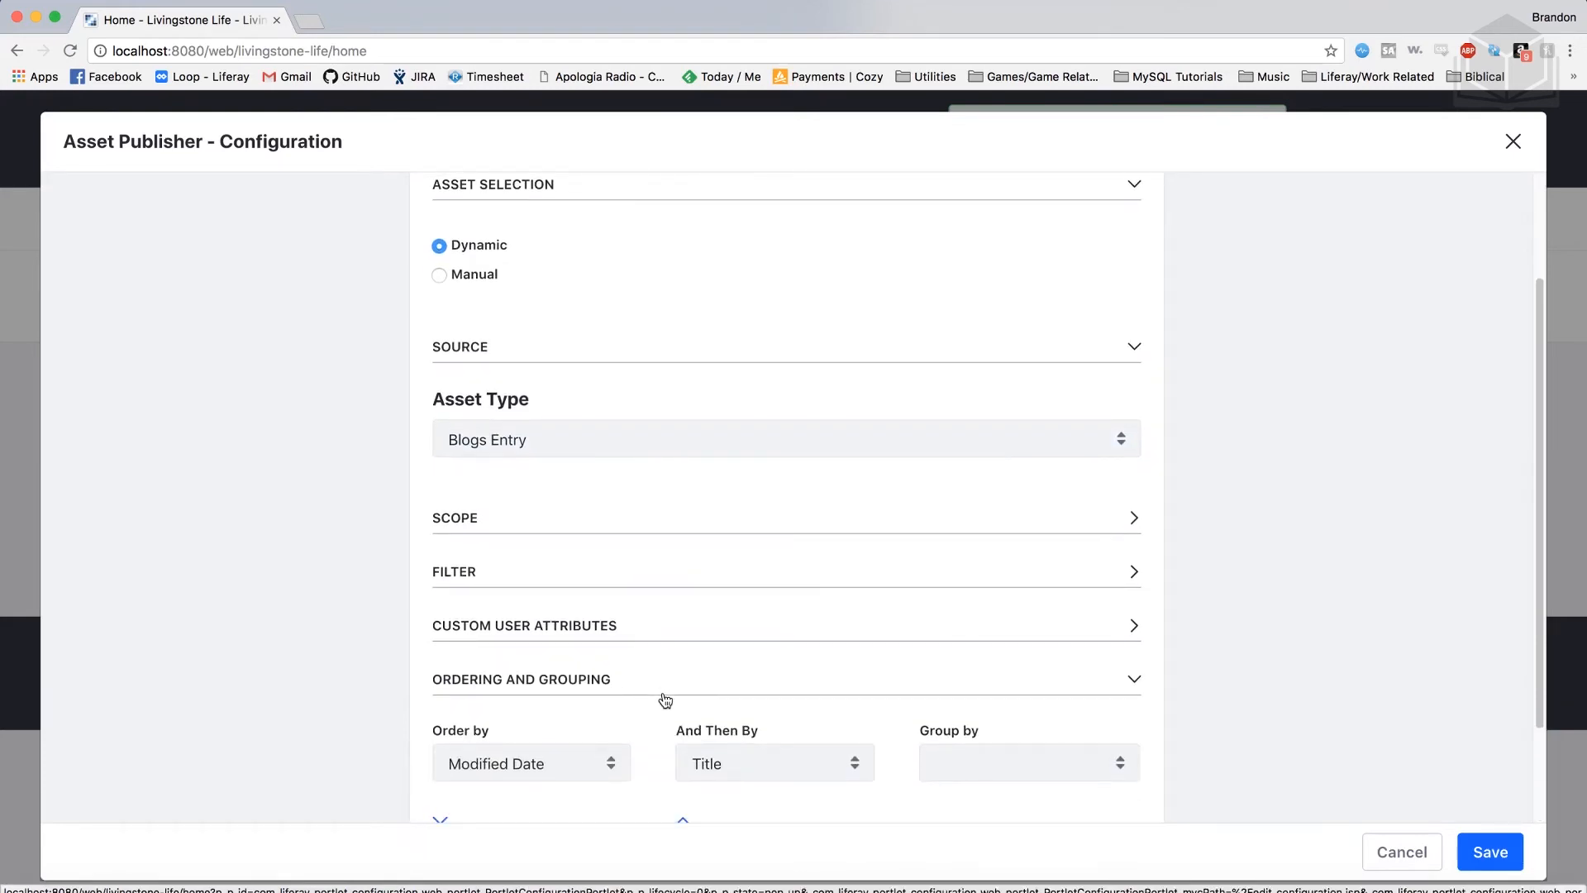
{"action": "left_click", "coordinate": [576, 775]}
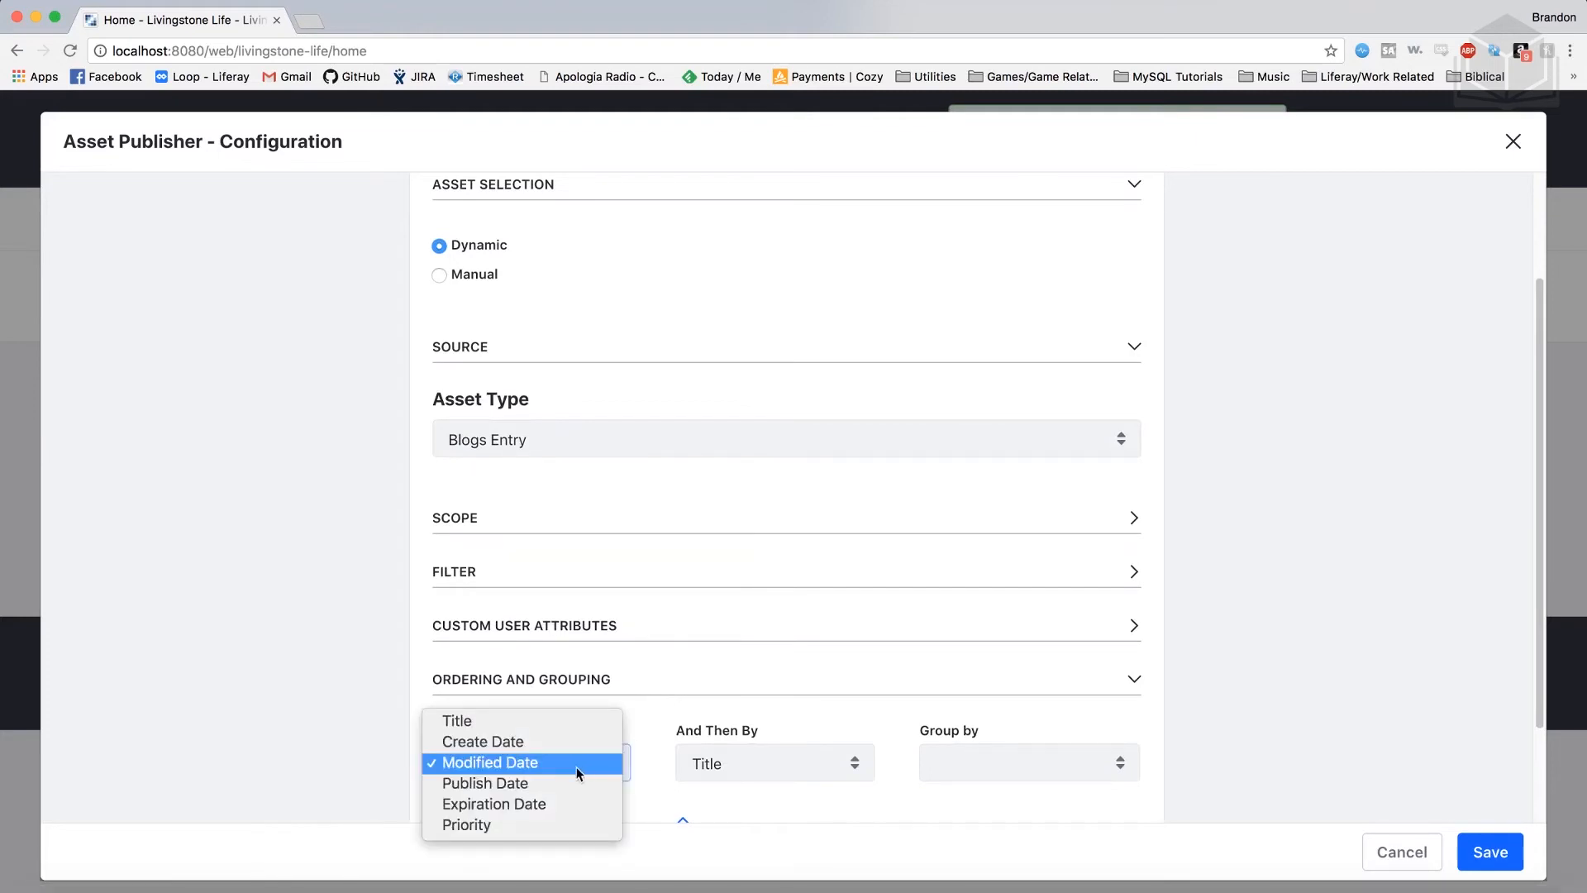
{"action": "left_click", "coordinate": [558, 782]}
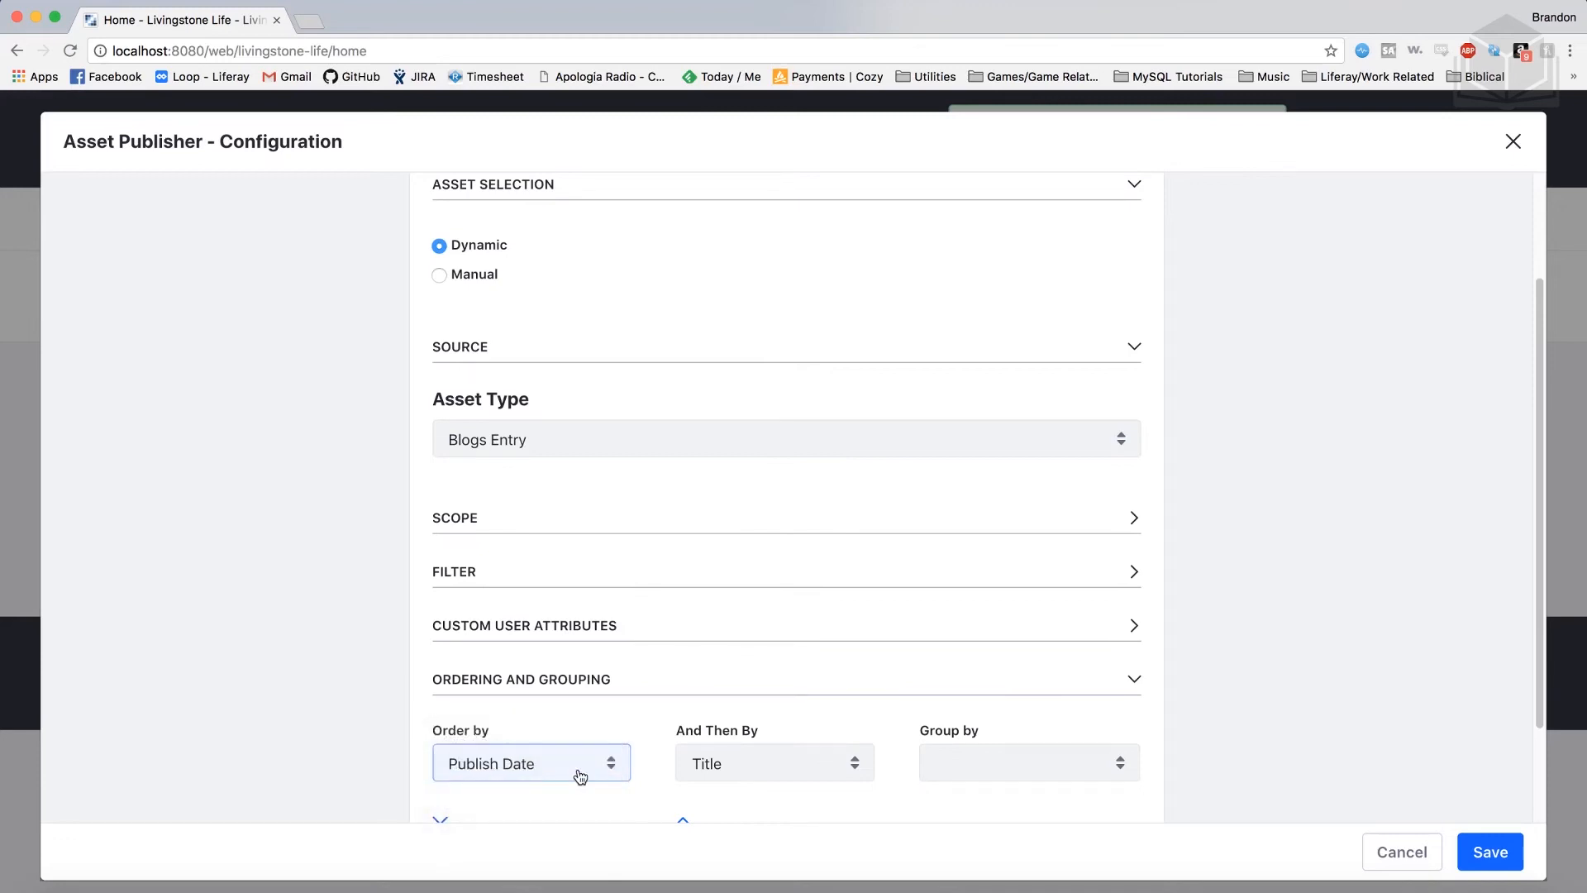
{"action": "scroll", "coordinate": [579, 773], "scroll_direction": "down", "scroll_amount": 3}
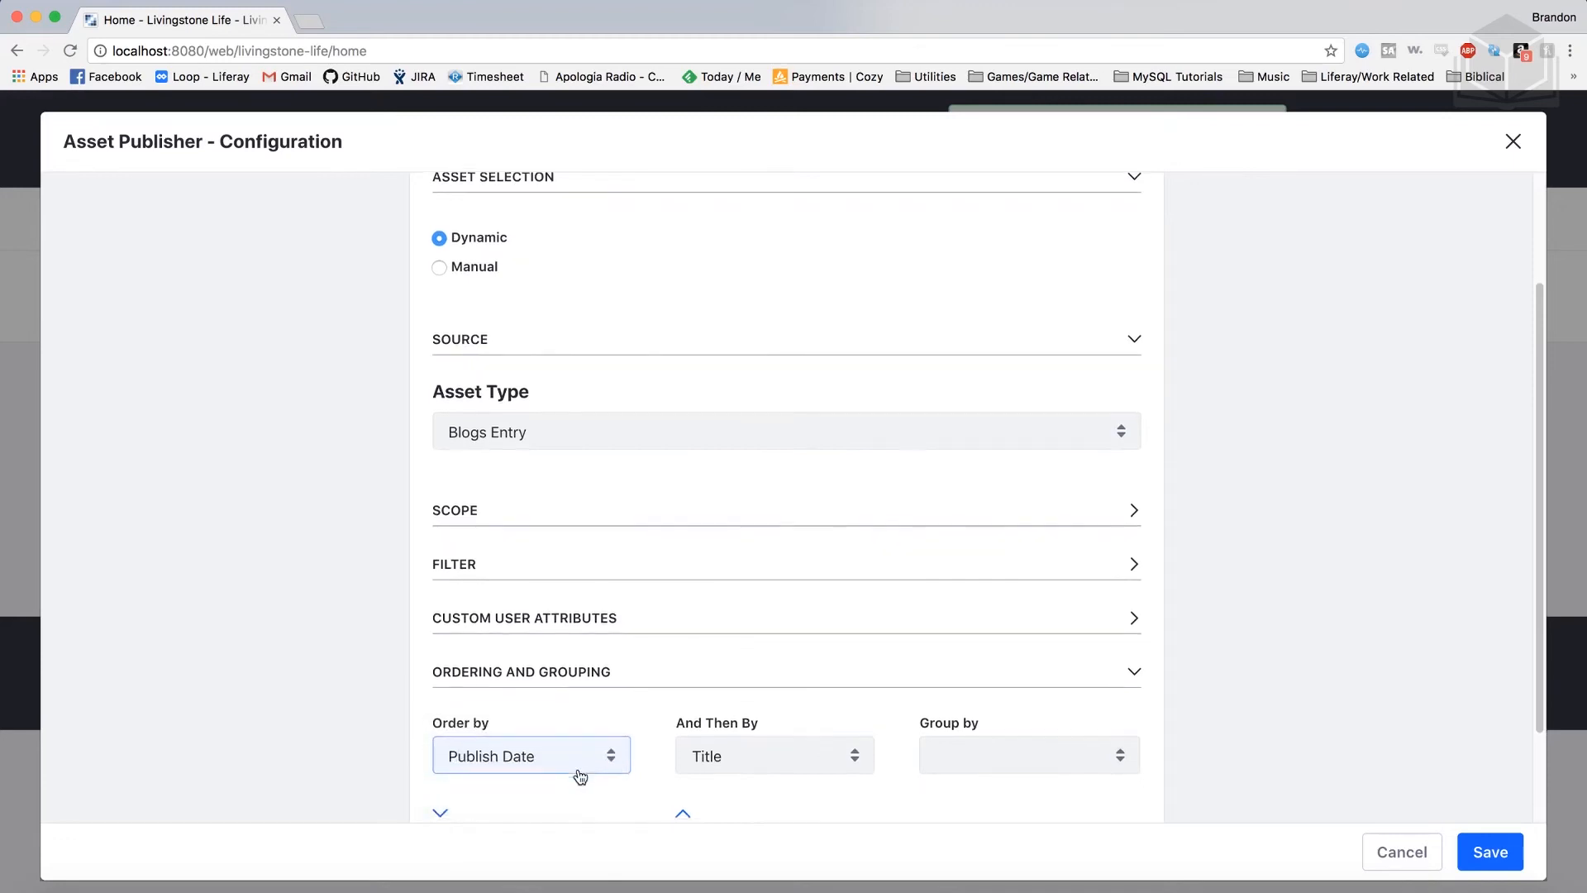
{"action": "left_click", "coordinate": [1488, 852]}
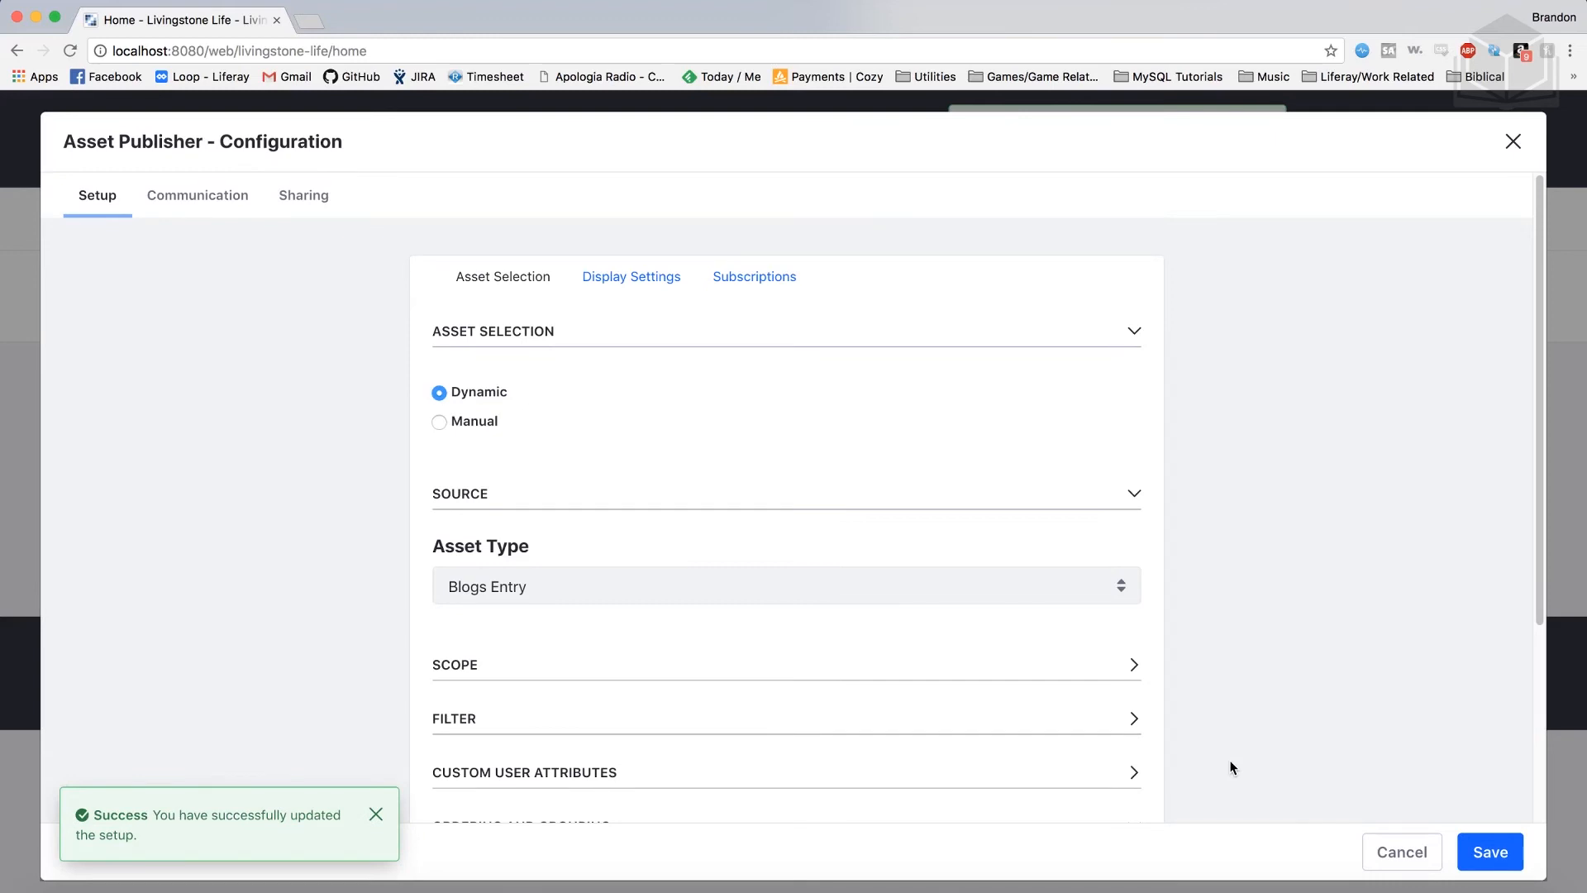
Review the saved ordering and the filter rule options in the Asset Publisher's asset selection.
{"action": "scroll", "coordinate": [1228, 761], "scroll_direction": "down", "scroll_amount": 4}
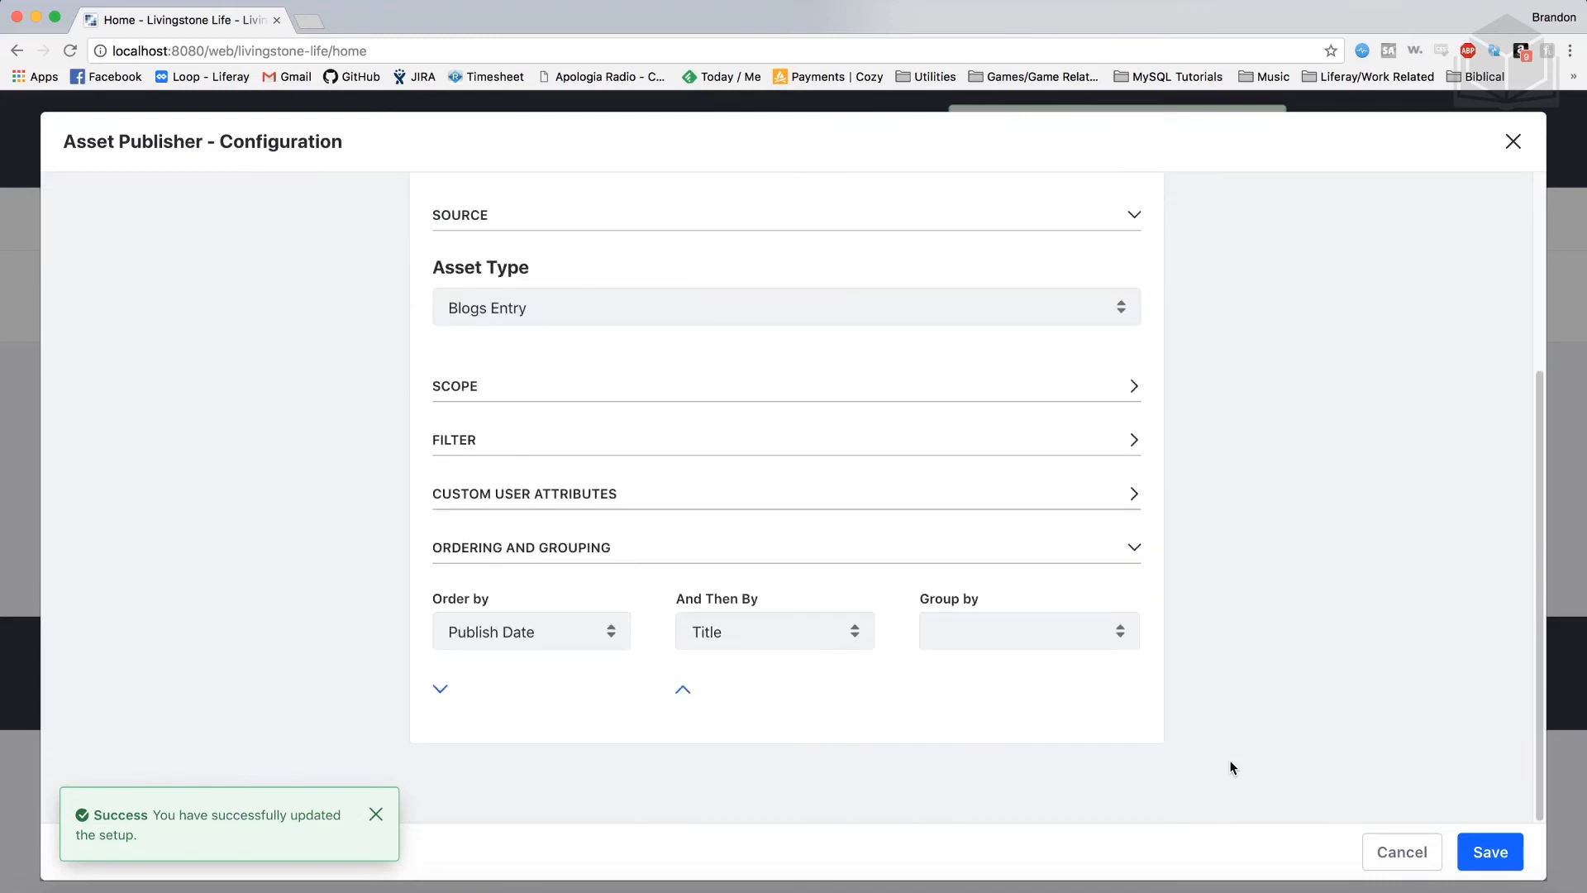
{"action": "scroll", "coordinate": [1228, 760], "scroll_direction": "up", "scroll_amount": 3}
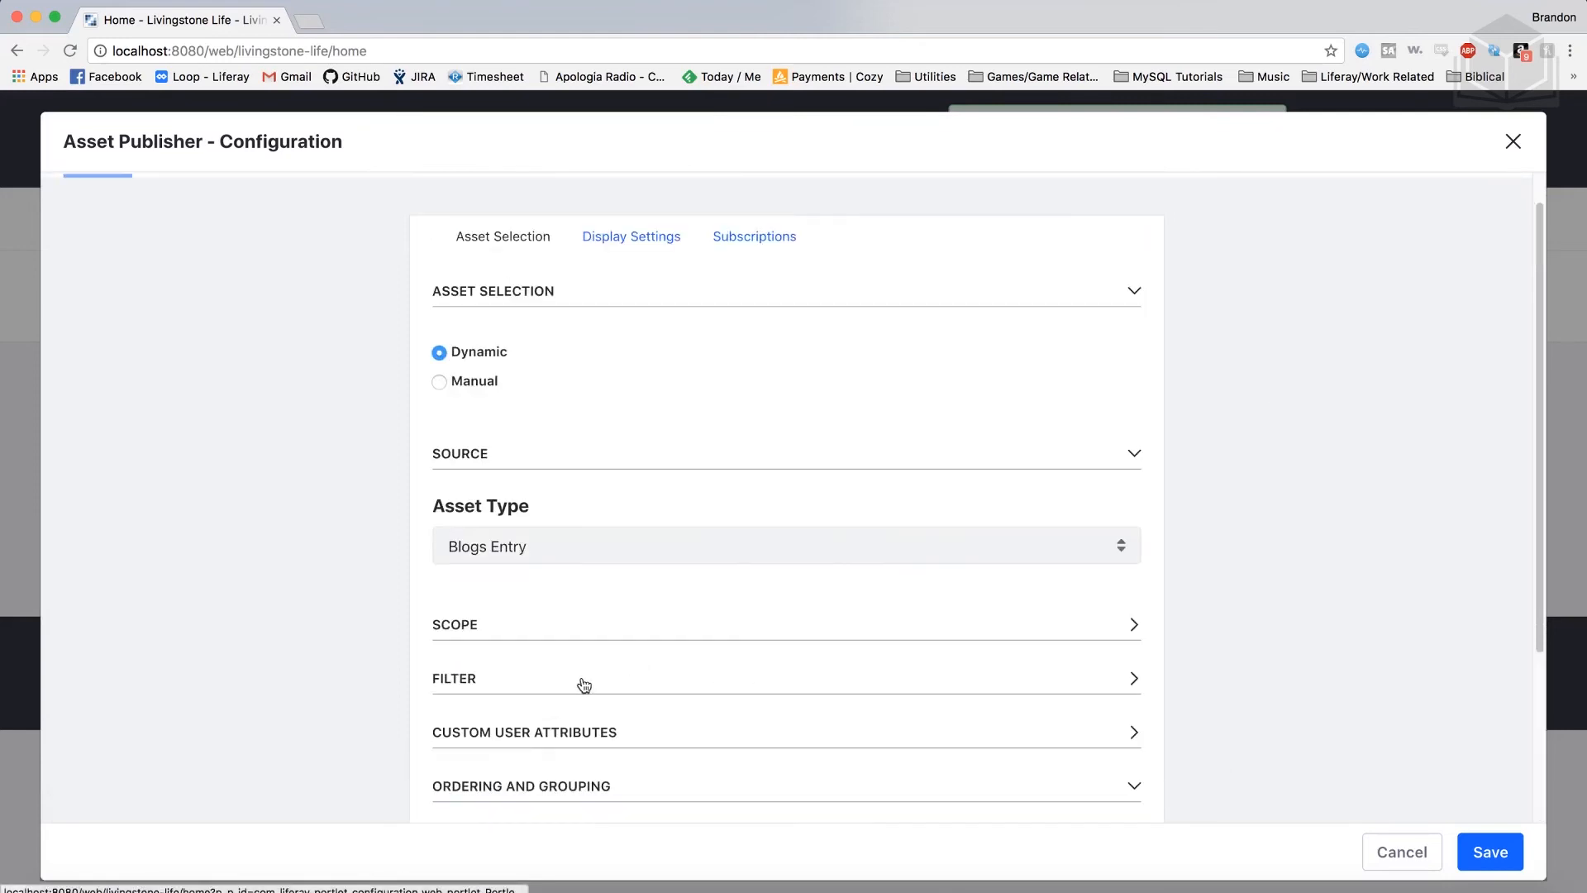
{"action": "left_click", "coordinate": [672, 691]}
{"action": "scroll", "coordinate": [730, 684], "scroll_direction": "down", "scroll_amount": 5}
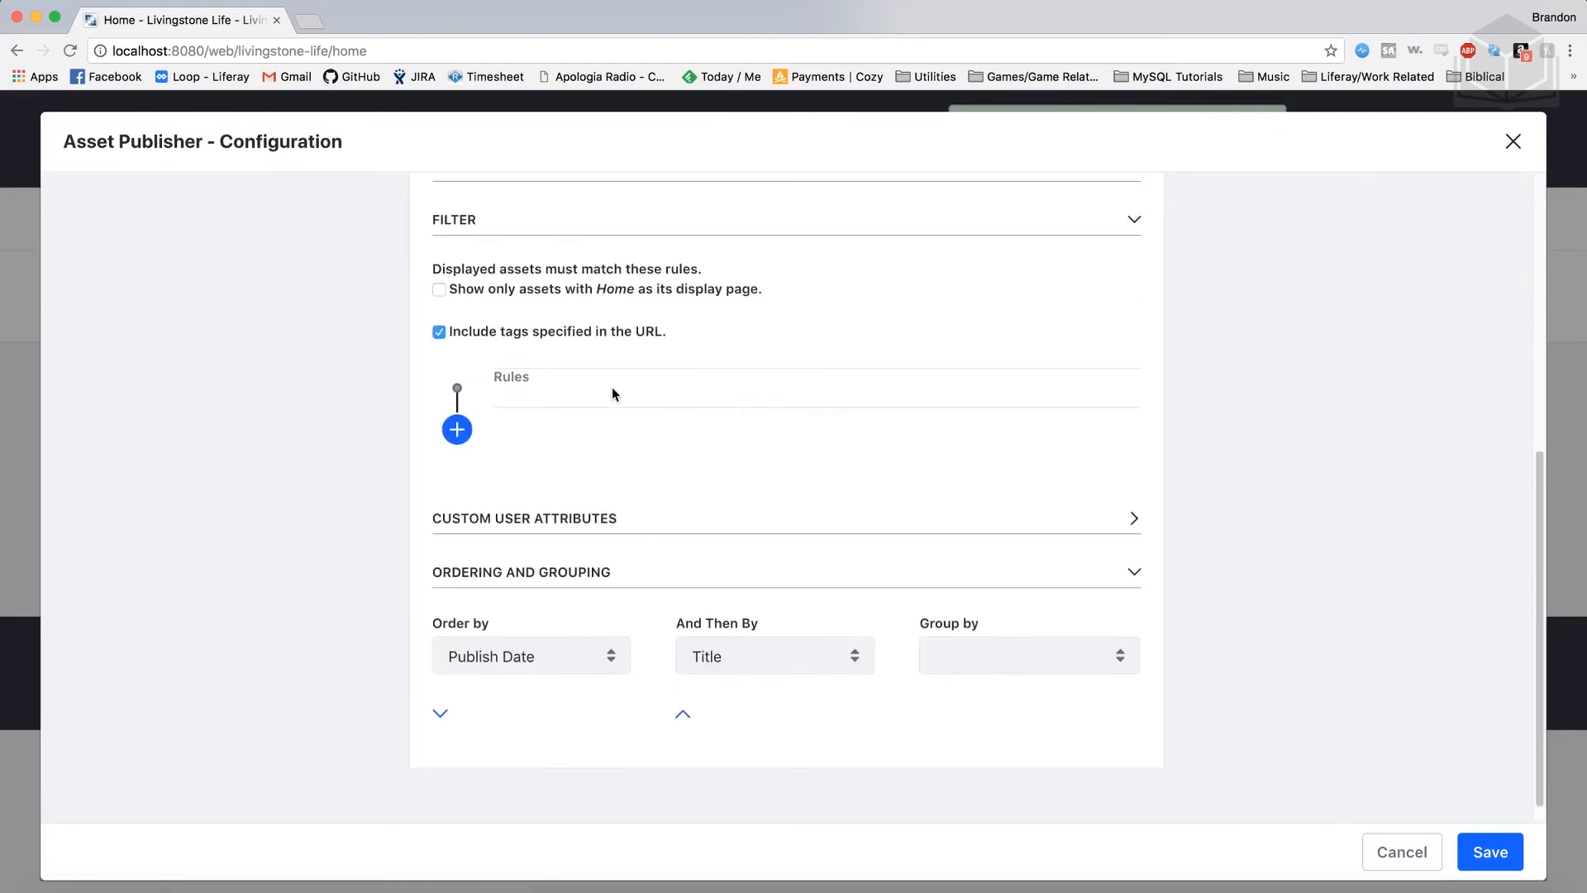
{"action": "scroll", "coordinate": [692, 430], "scroll_direction": "up", "scroll_amount": 1}
{"action": "scroll", "coordinate": [572, 463], "scroll_direction": "up", "scroll_amount": 2}
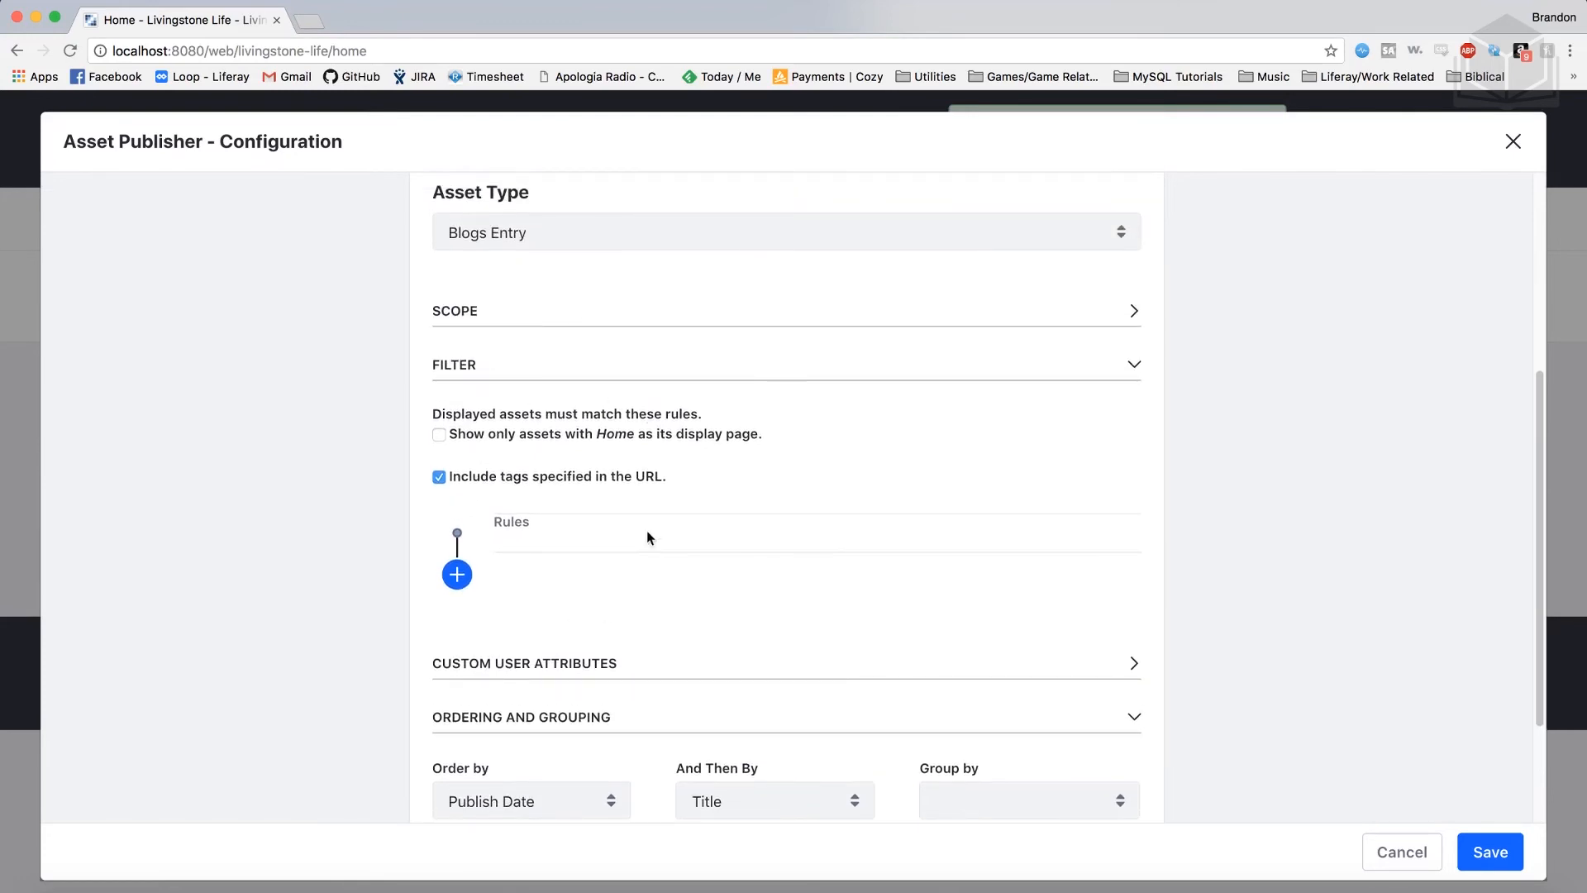
{"action": "scroll", "coordinate": [733, 597], "scroll_direction": "up", "scroll_amount": 5}
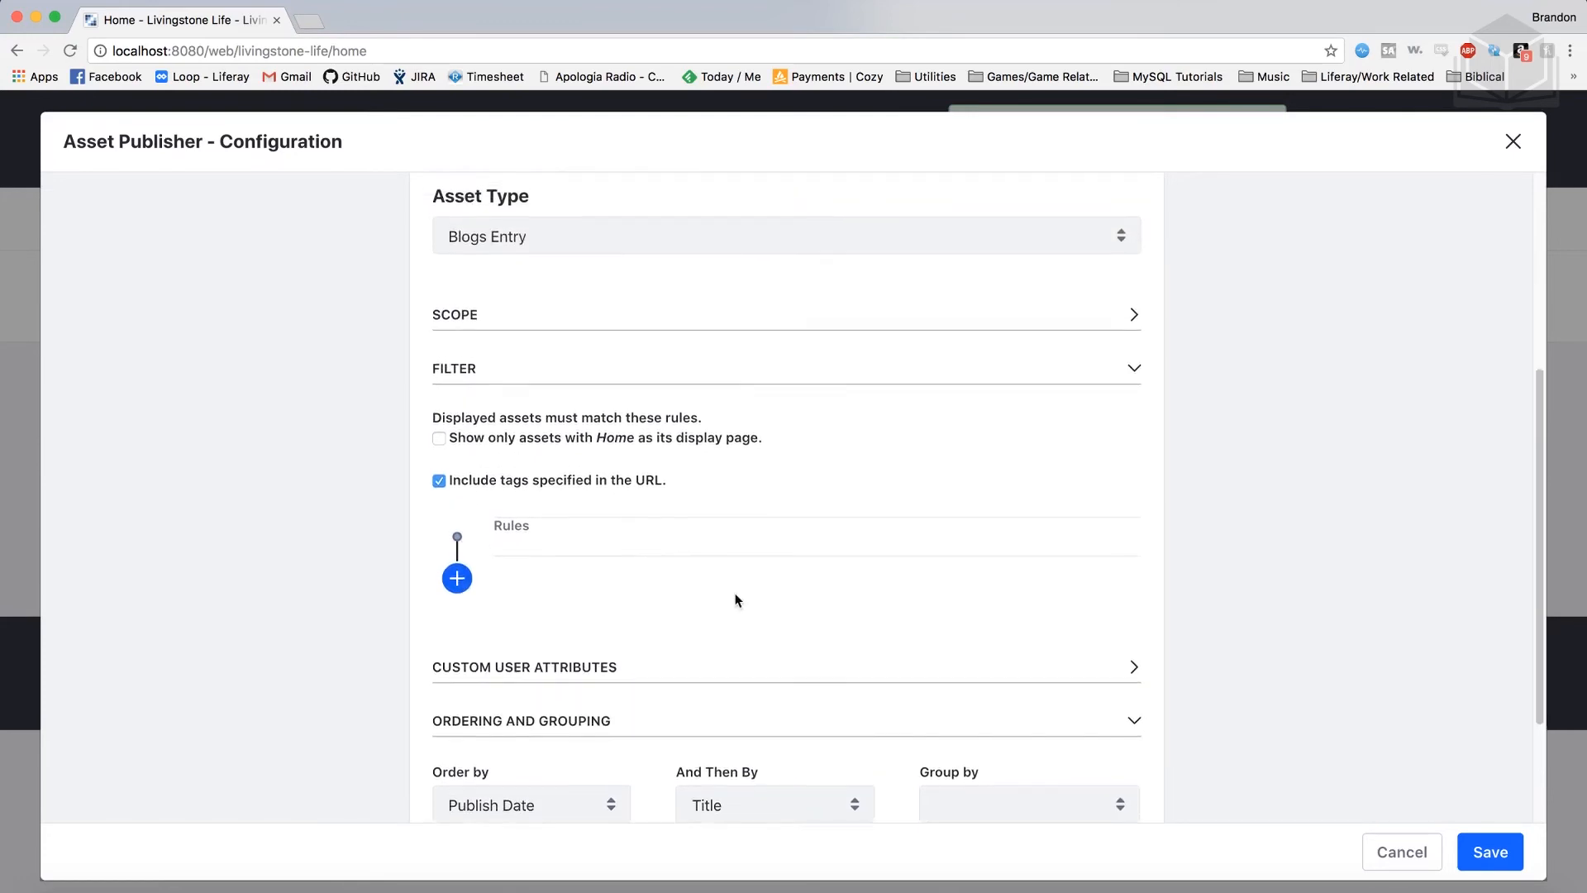
Open the Asset Publisher's display settings and look through the template, abstract and pagination options.
{"action": "left_click", "coordinate": [637, 280]}
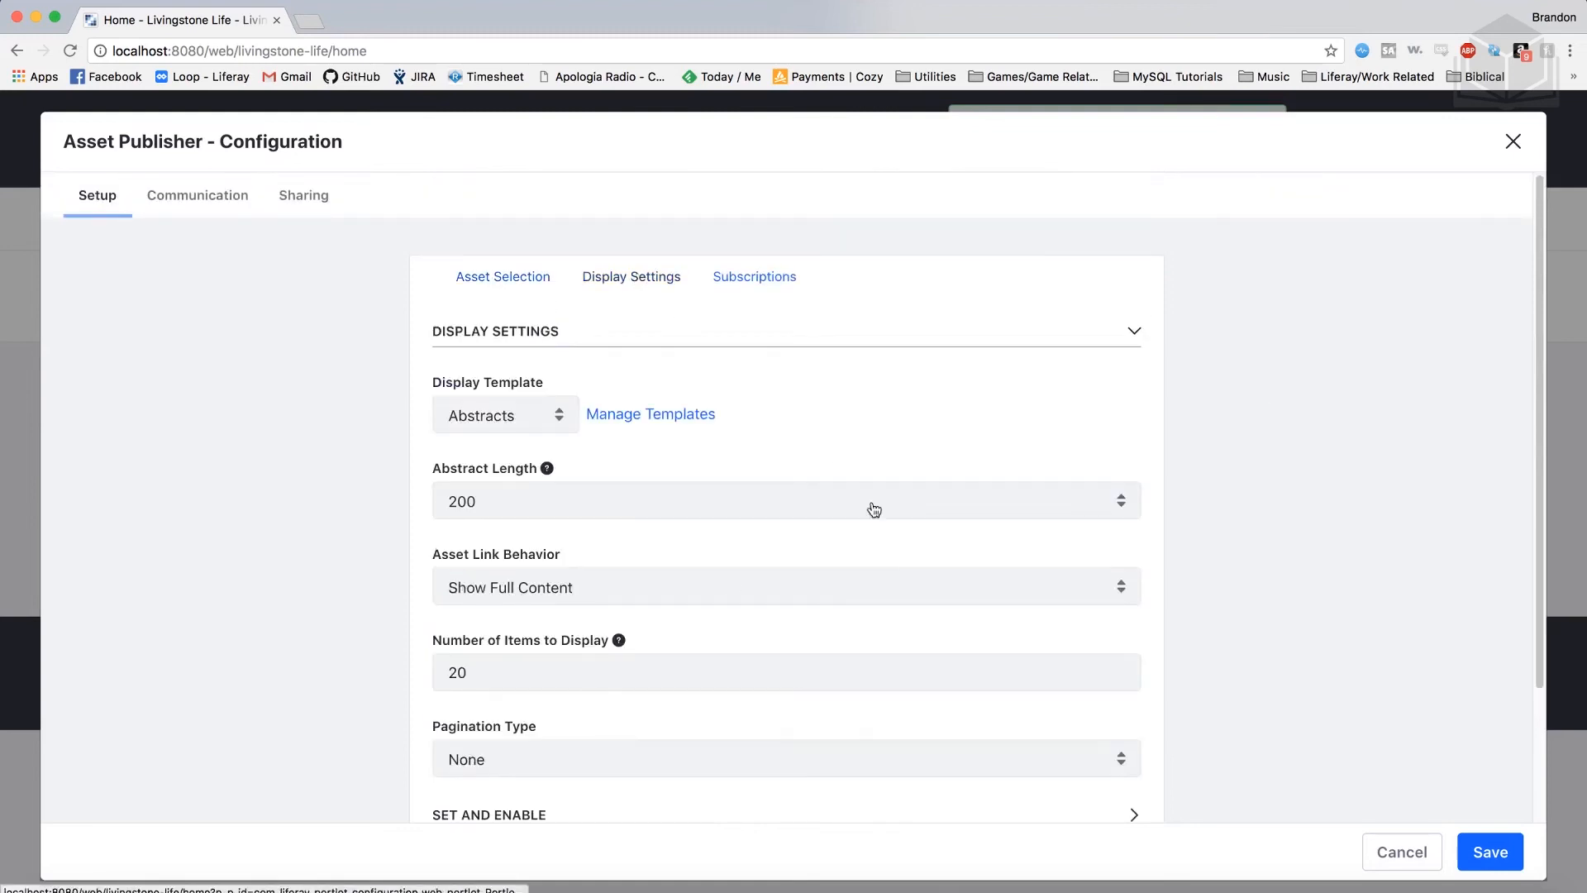
{"action": "scroll", "coordinate": [877, 515], "scroll_direction": "down", "scroll_amount": 1}
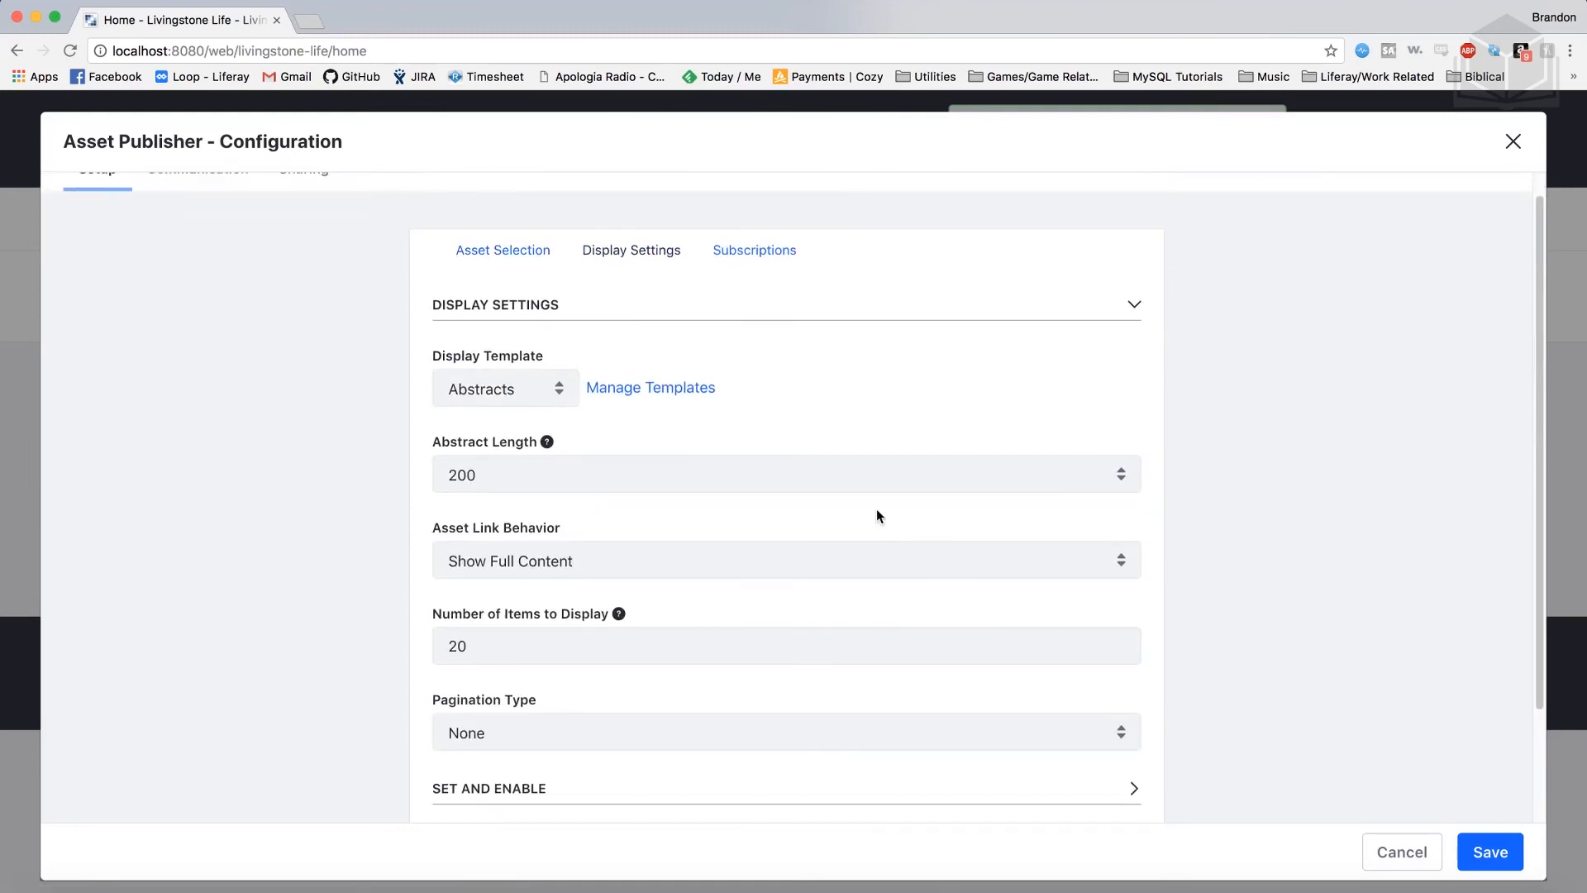